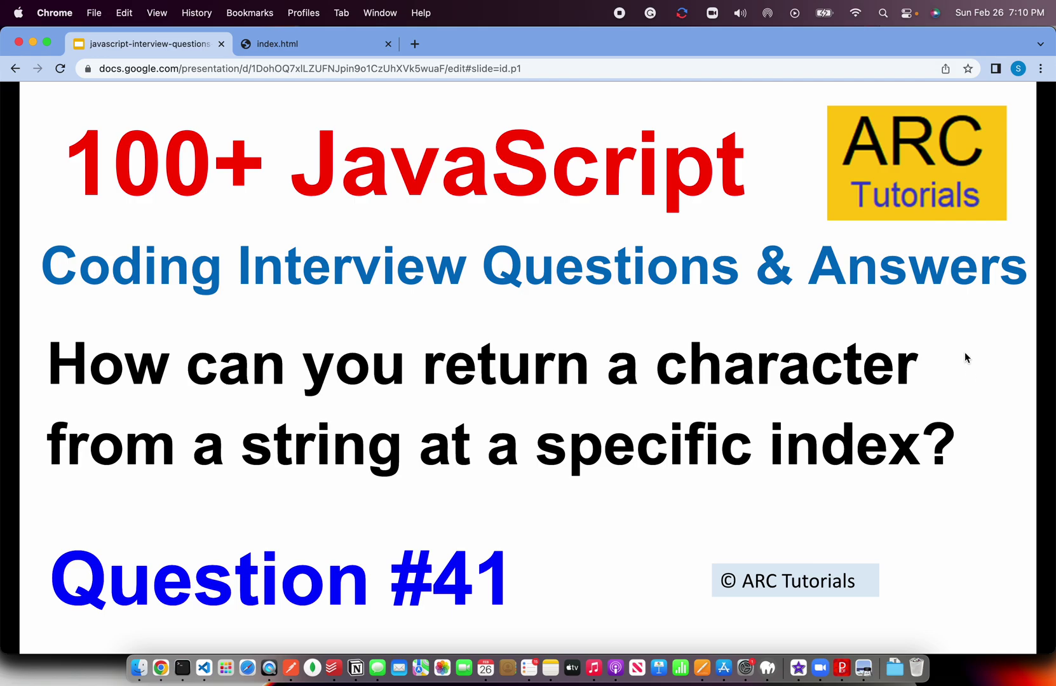
- Advance past the Question #41 title slide to the eBook promotion slide
key(Right)
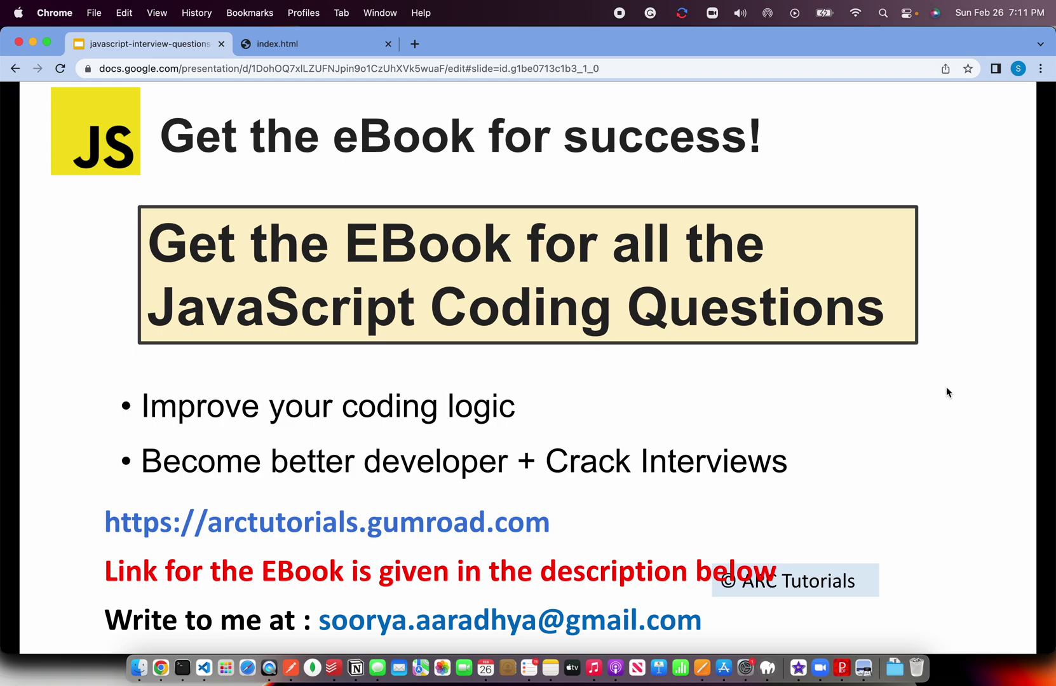
- Go to the charAt question on returning a string character at a given index
key(Right)
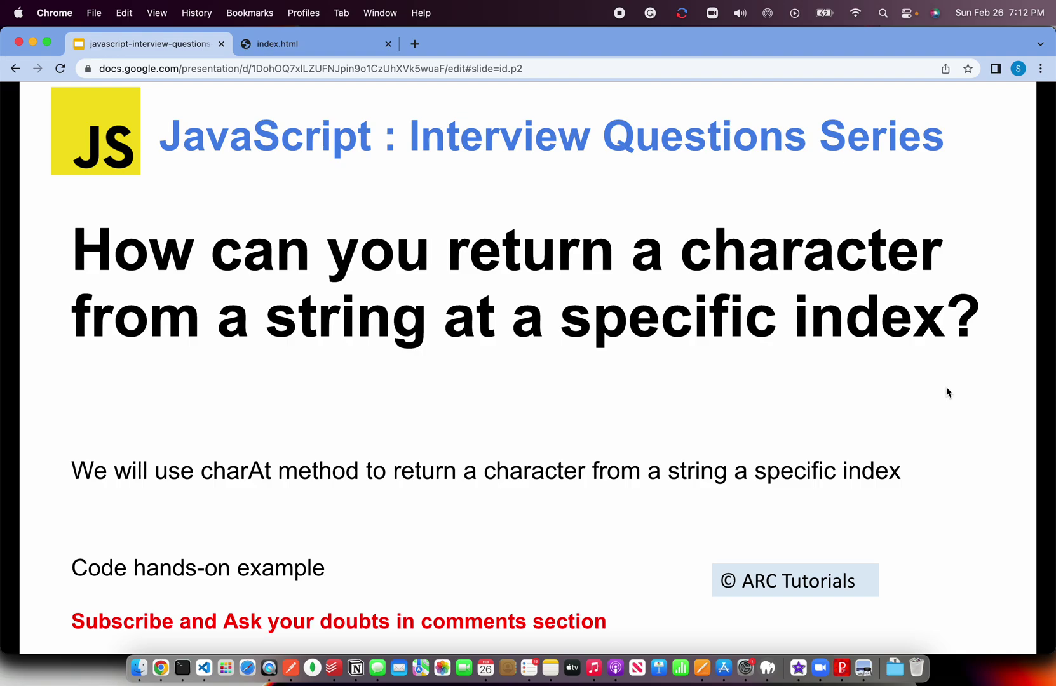
- Insert an empty <script> block with an indented line into index.html
click(204, 667)
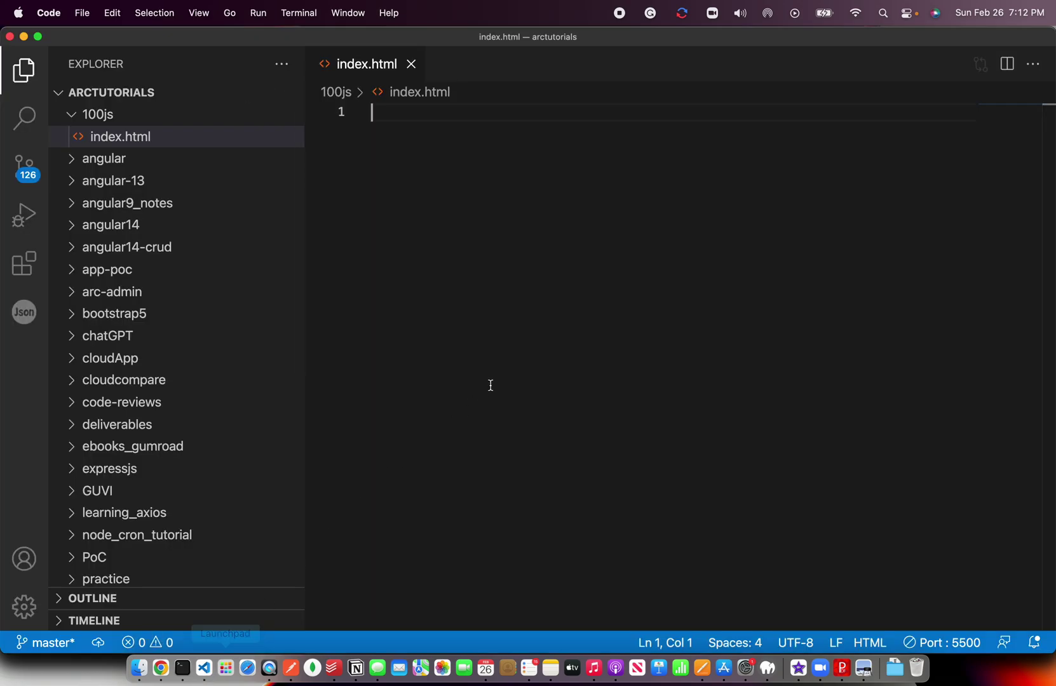
text(<scrip)
key(Return)
key(Return)
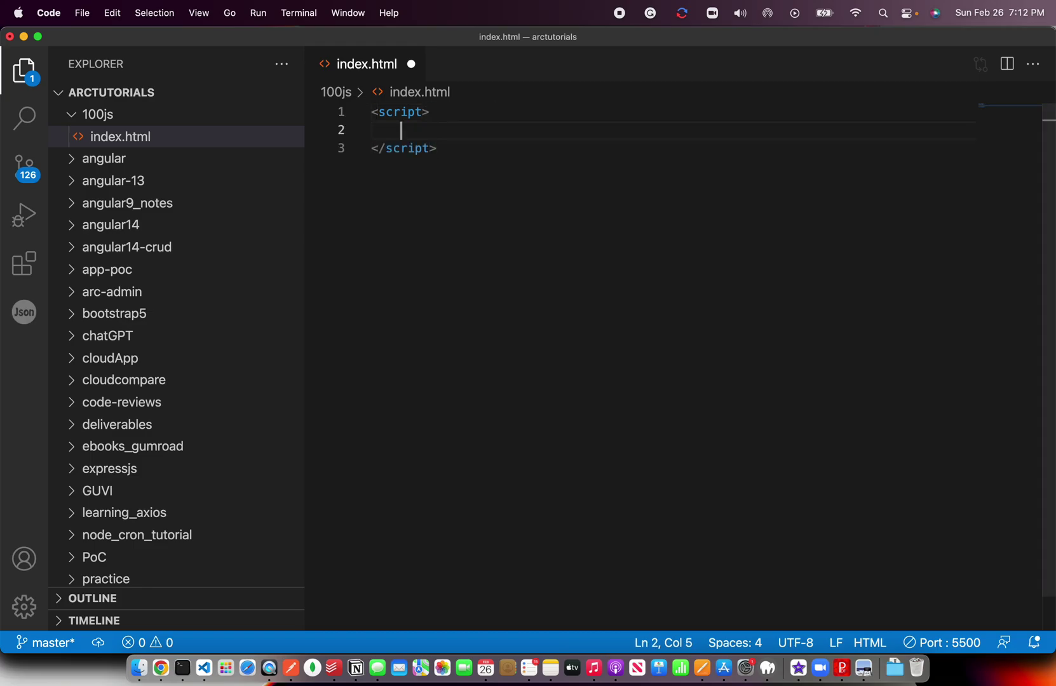
key(Return)
key(Up)
key(Return)
text(const )
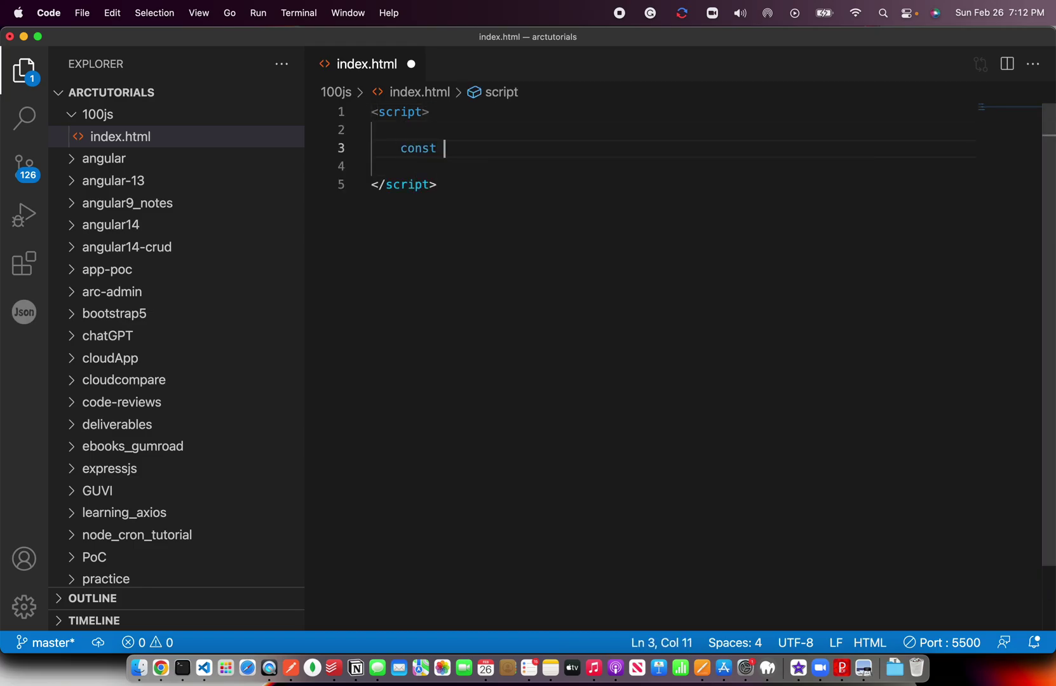
text(str = "W)
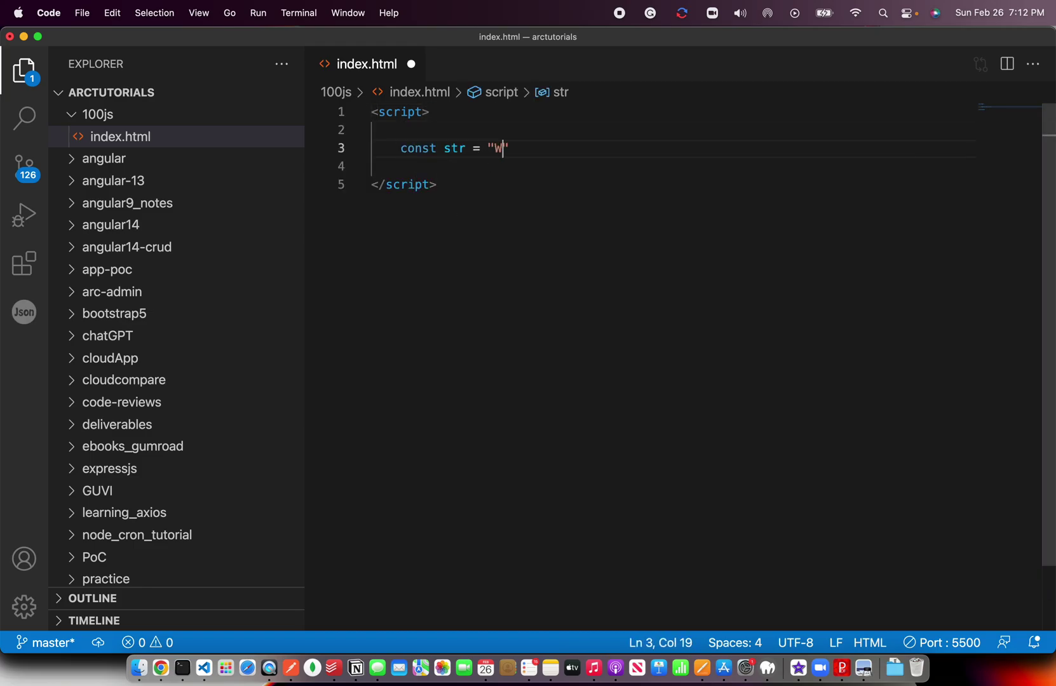
text(elcoe t)
- Correct the declaration so const str holds "welcome to ARC Tutorials"
mouse_move(553, 148)
mouse_down()
mouse_move(401, 147)
mouse_move(424, 148)
mouse_up()
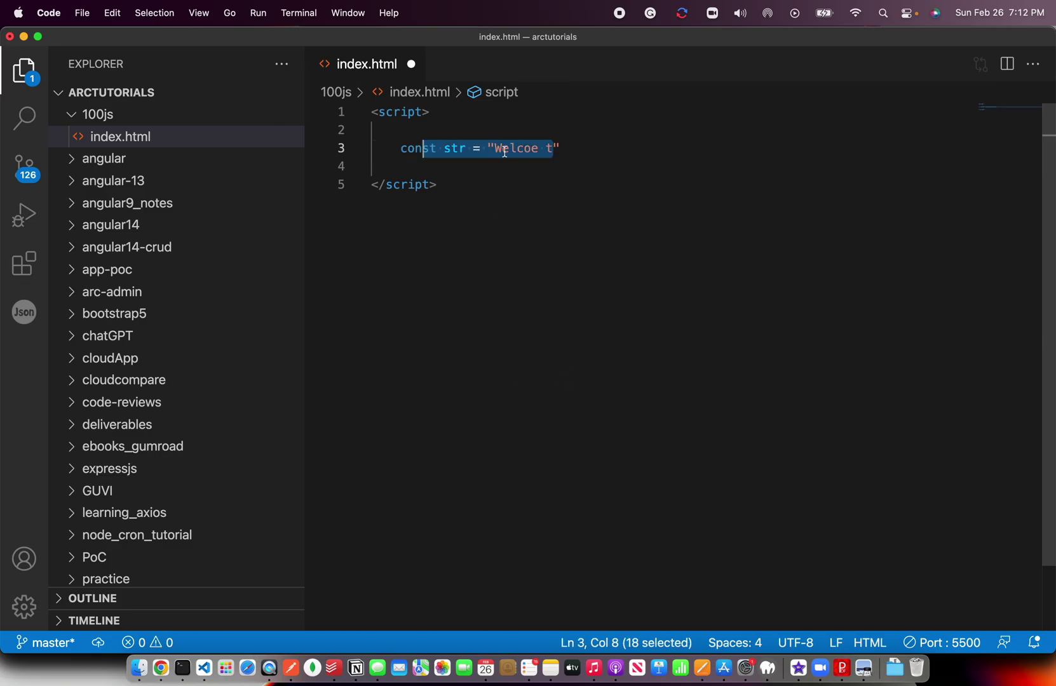
click(552, 148)
click(493, 147)
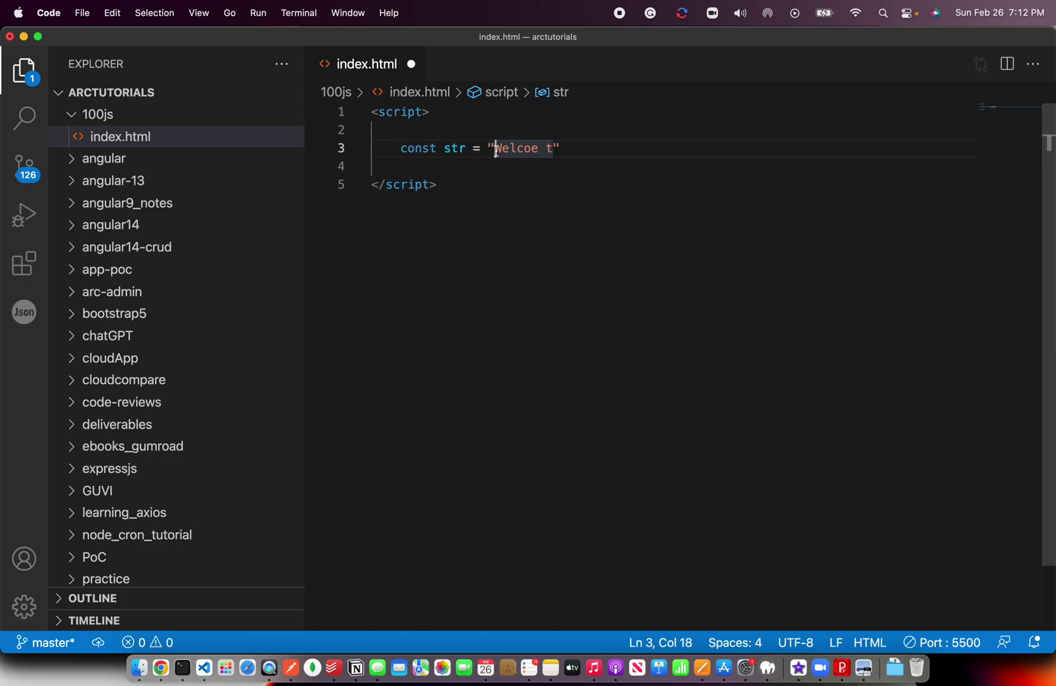
drag(493, 147, 554, 148)
text(w)
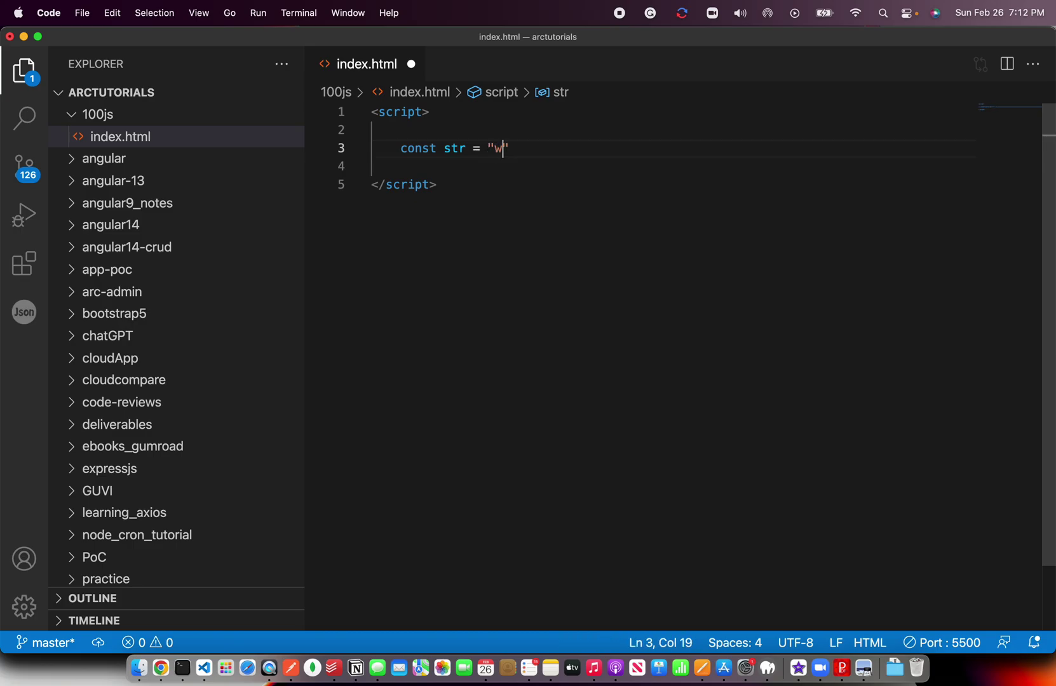
text(elcome to ARC Tu)
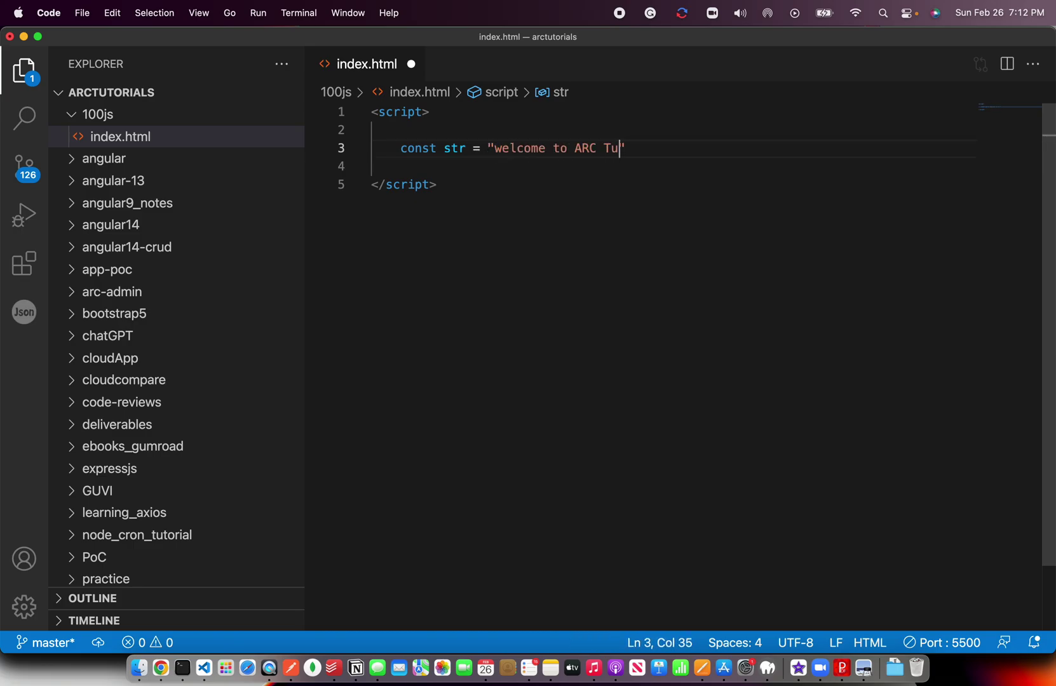
text(torials";)
key(Return)
key(Return)
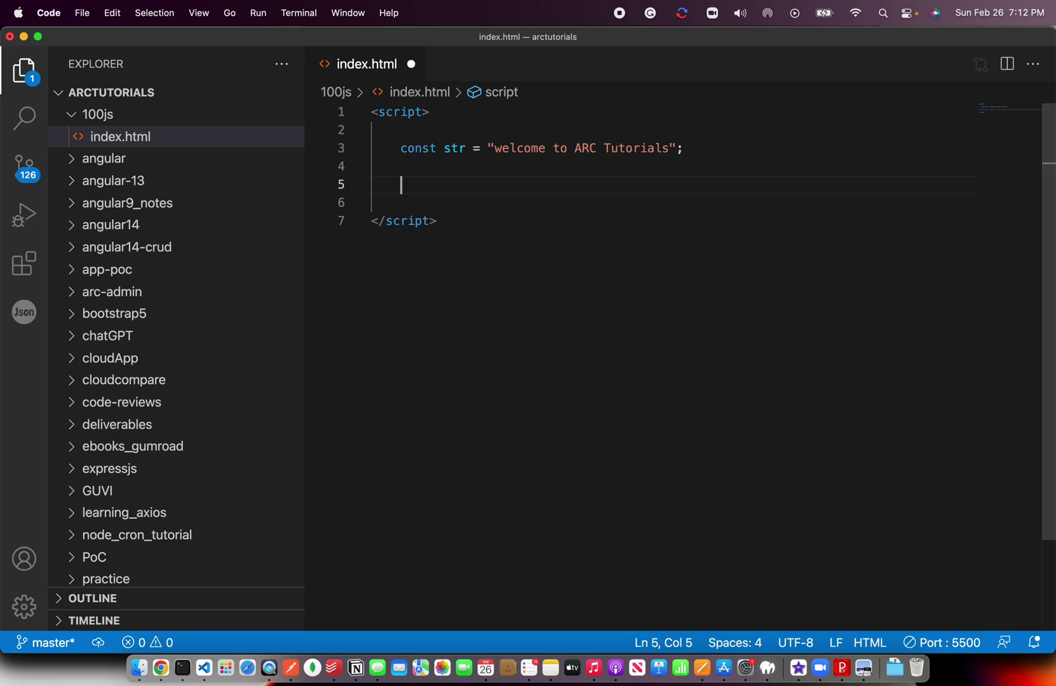
text(const s)
- Store str.charAt(0) in const letter and add console.log(letter)
key(BackSpace)
text(let)
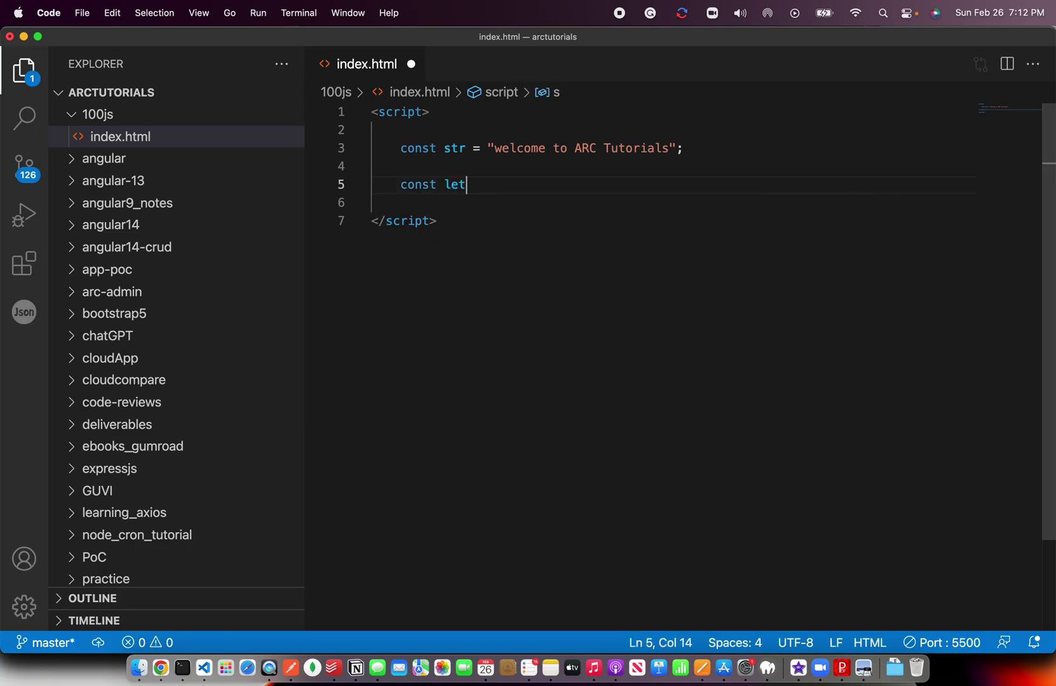
text(ter = str.)
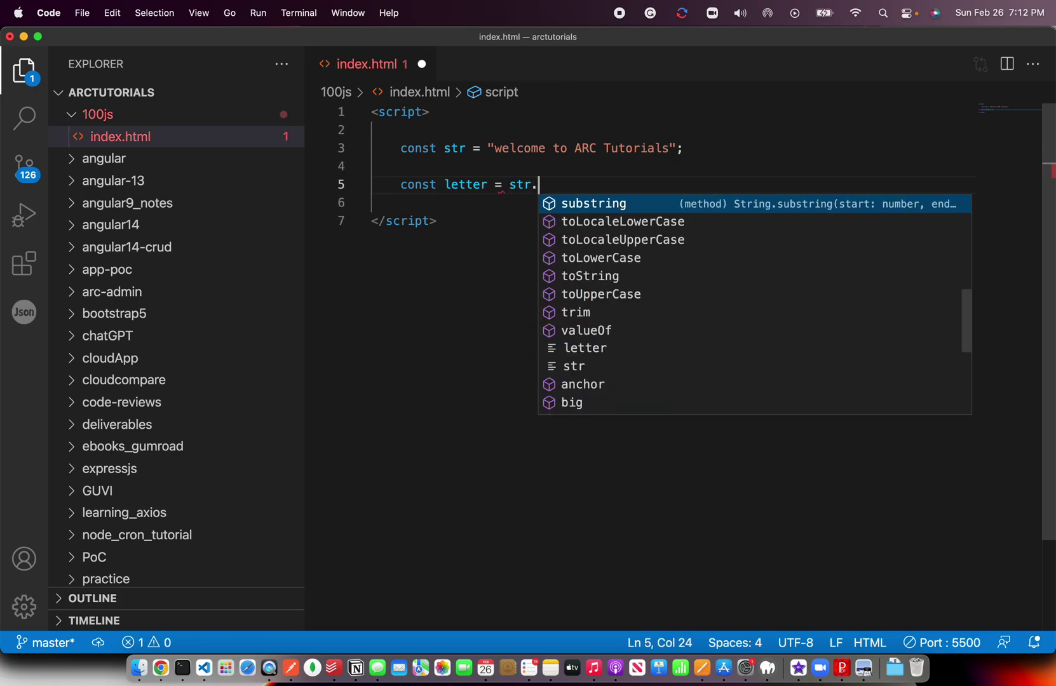
text(cha)
key(Return)
text(()
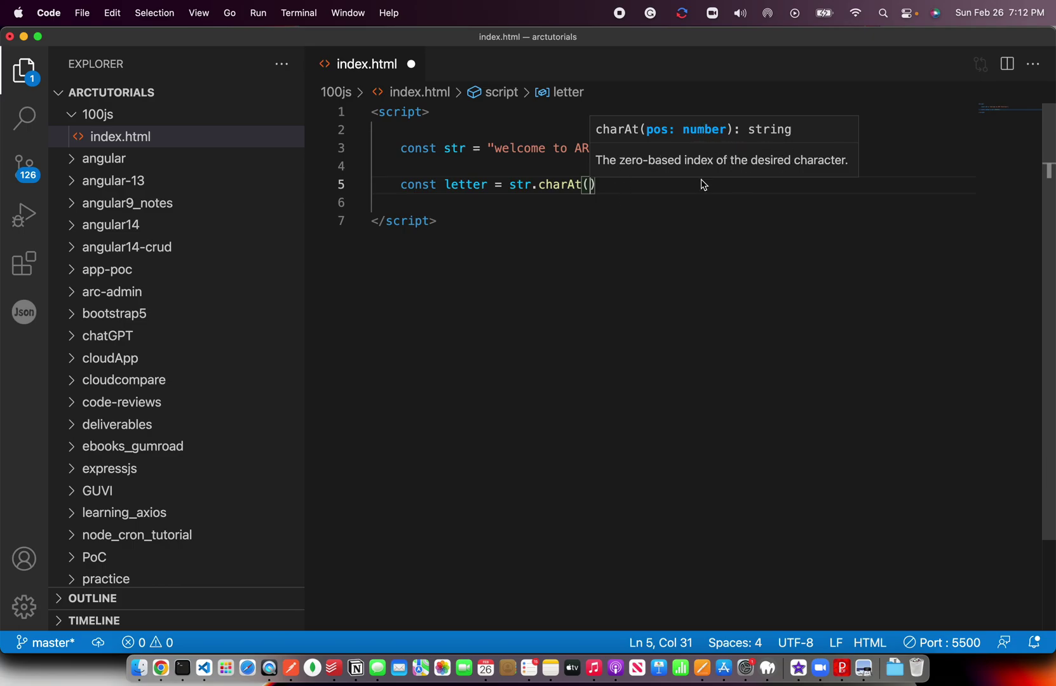
text(0))
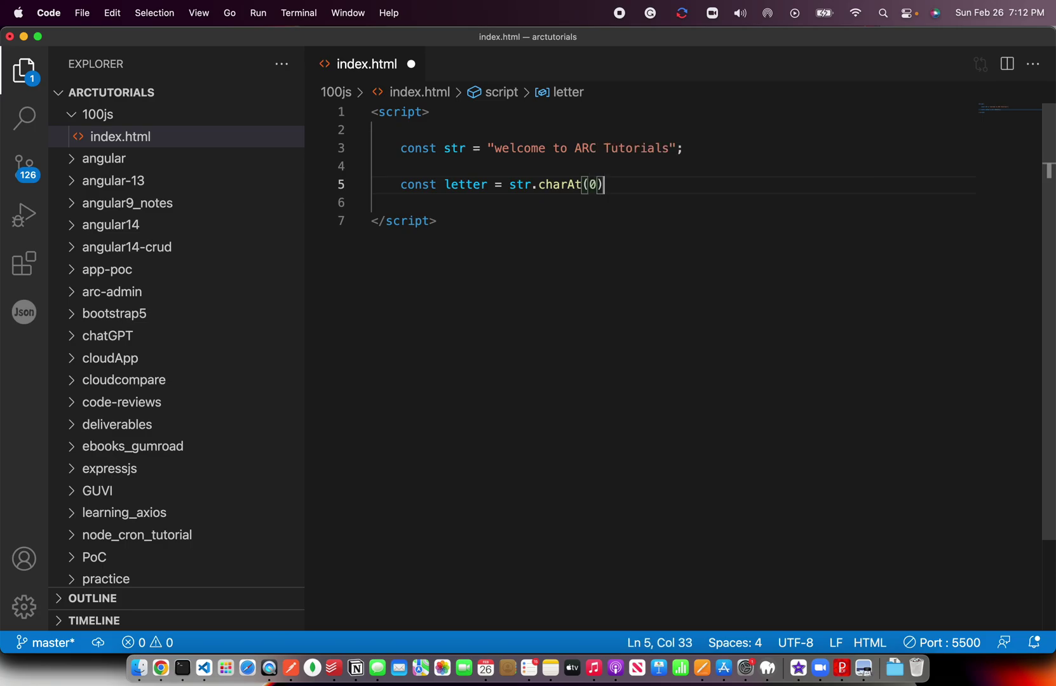
text(;)
key(Return)
text(consol)
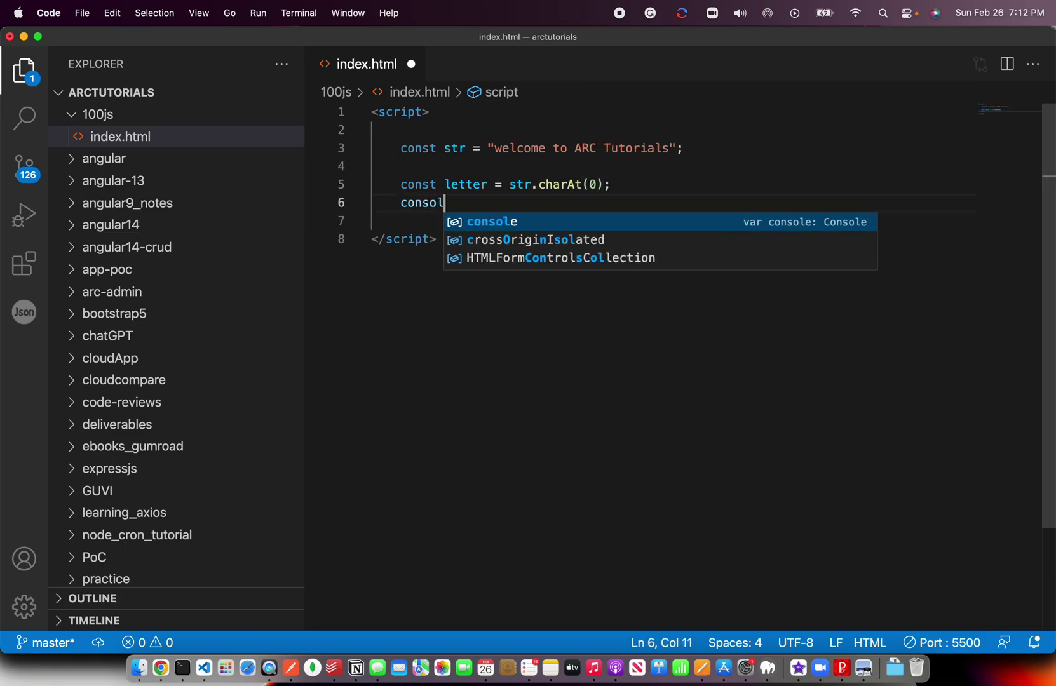
text(e.loog)
key(BackSpace)
key(BackSpace)
text(g()
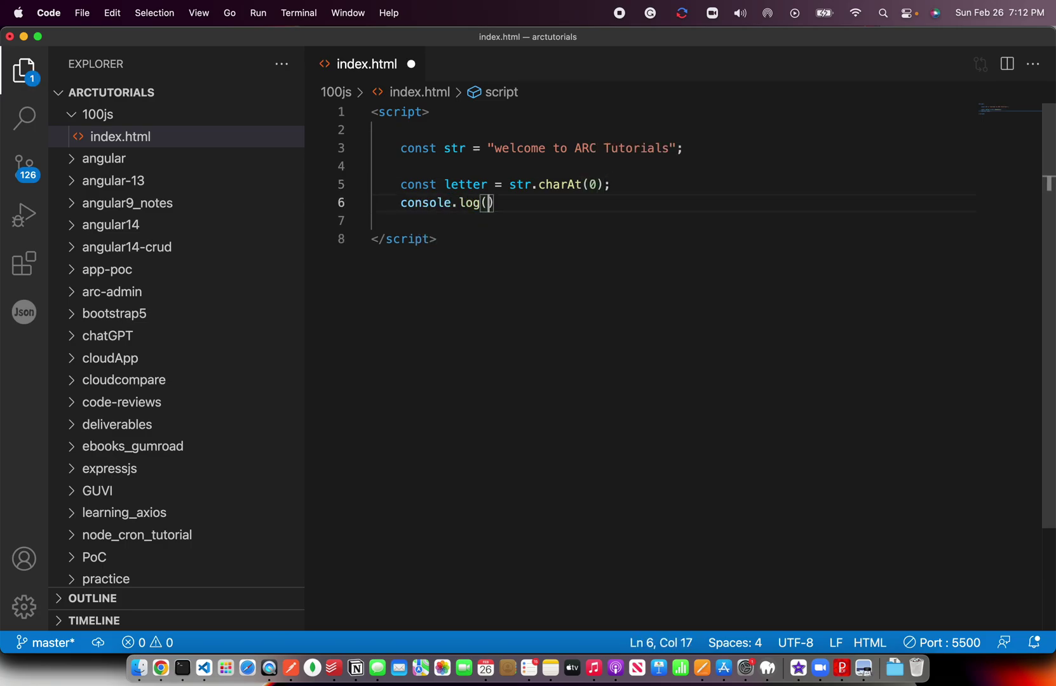
text(letter))
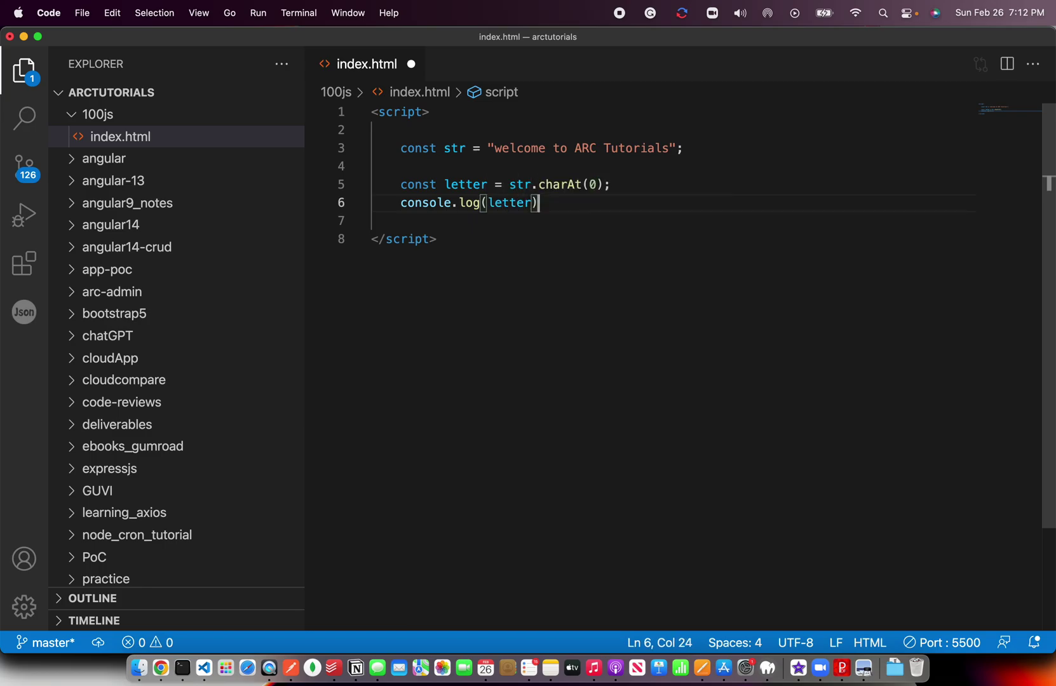
text(;)
- Save index.html and reload Chrome to confirm the console prints w
key(super+s)
key(super+Tab)
click(318, 45)
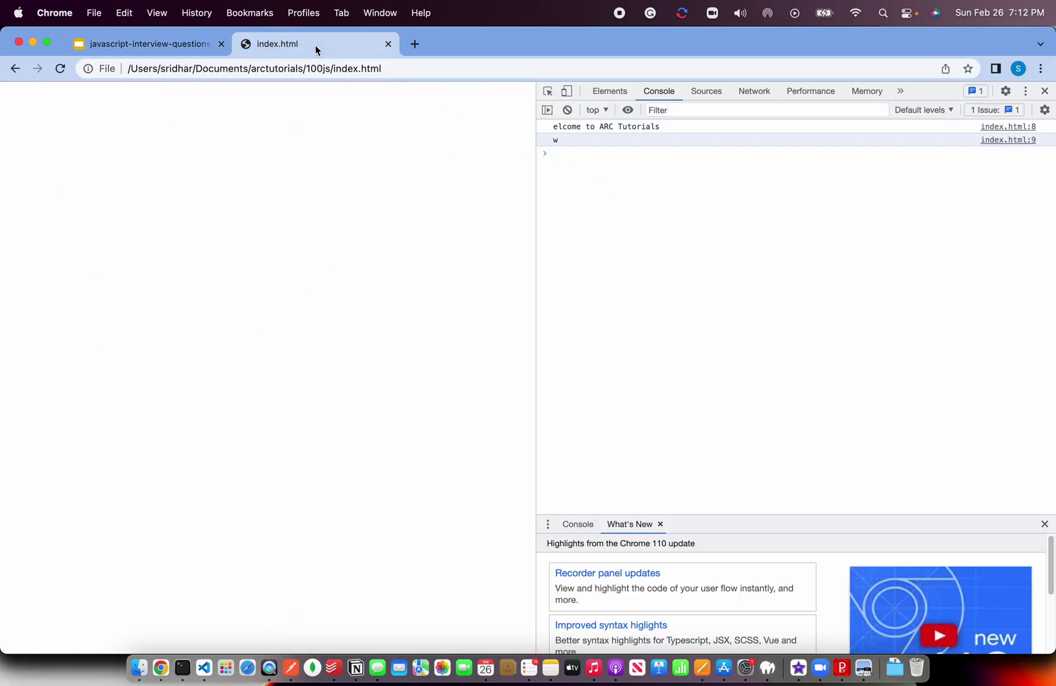
key(super+r)
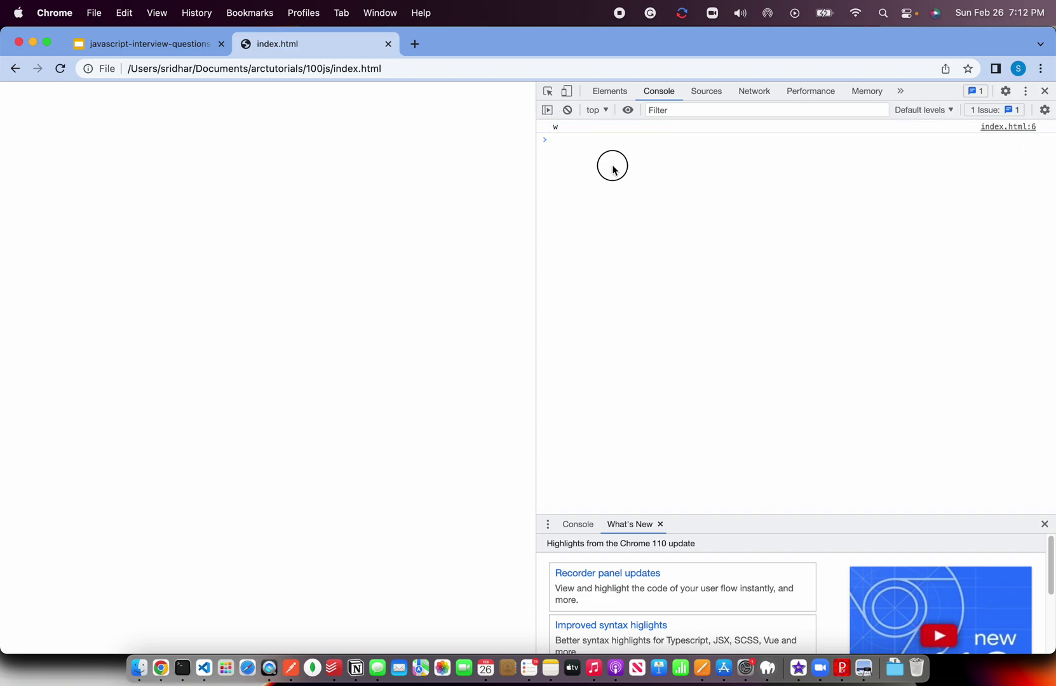
key(super+Tab)
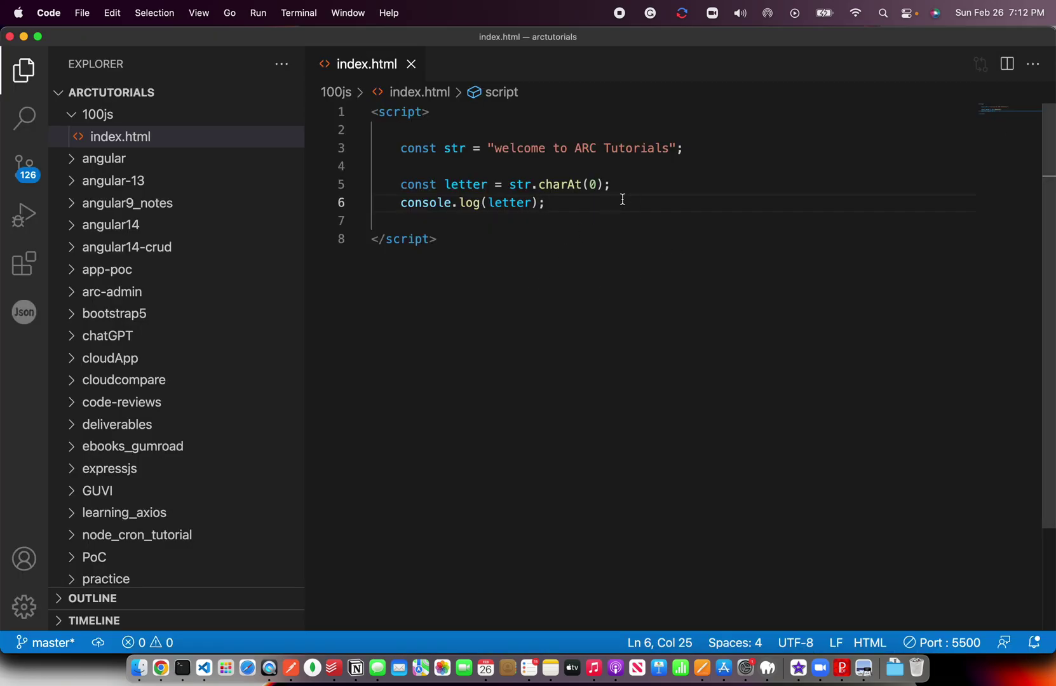
- Chain .toUpperCase() onto str.charAt(0) in the letter assignment
key(Return)
key(Return)
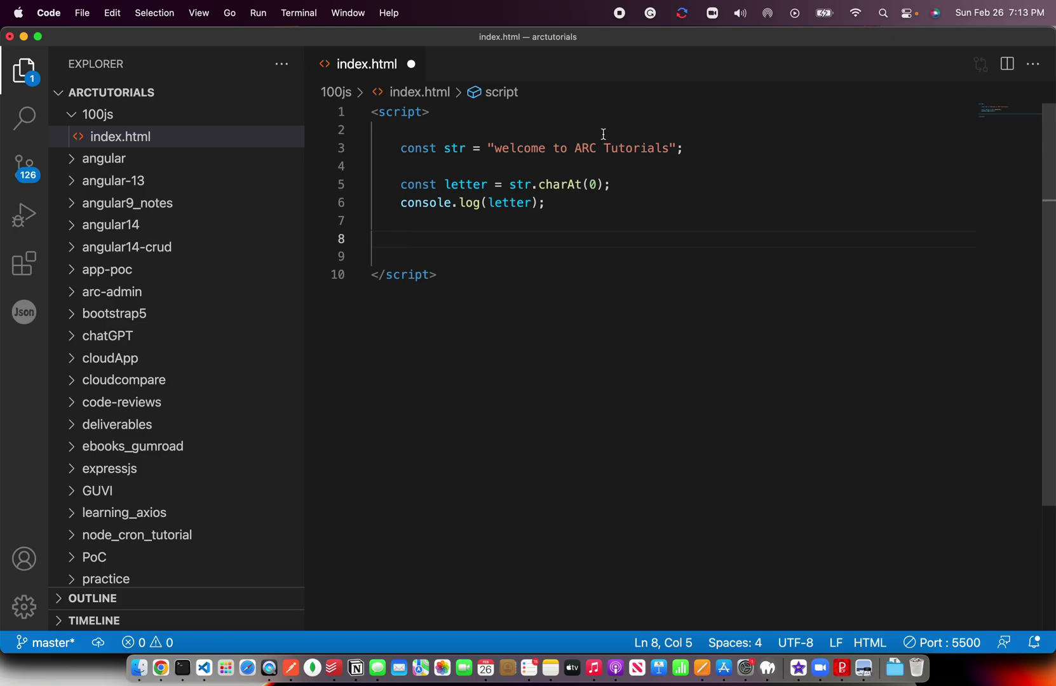
drag(493, 152, 503, 152)
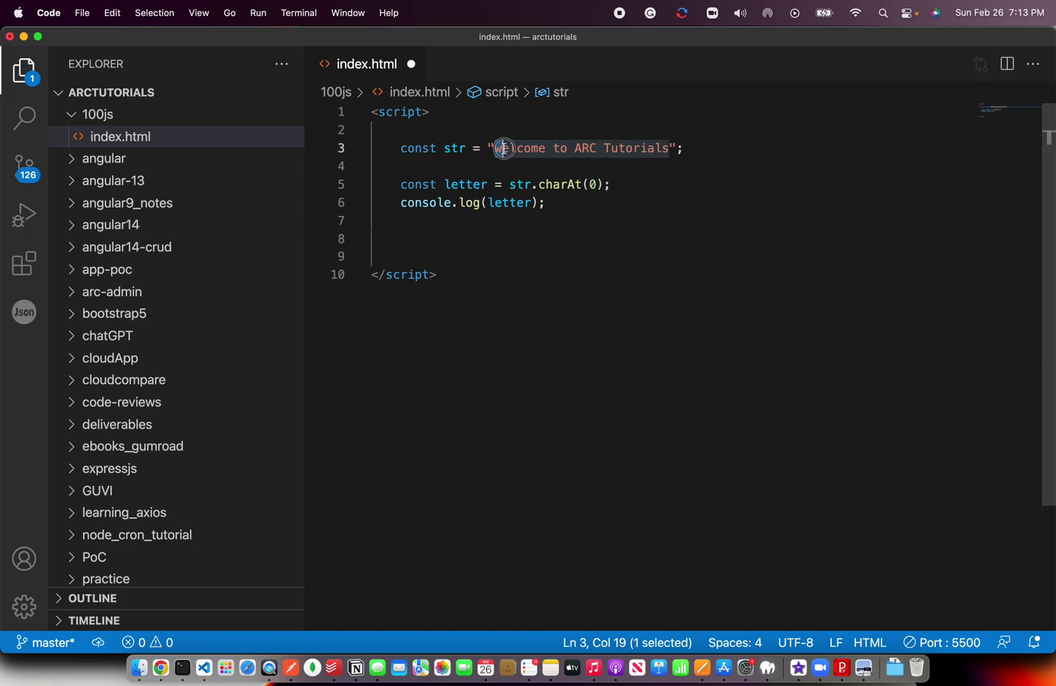
click(609, 183)
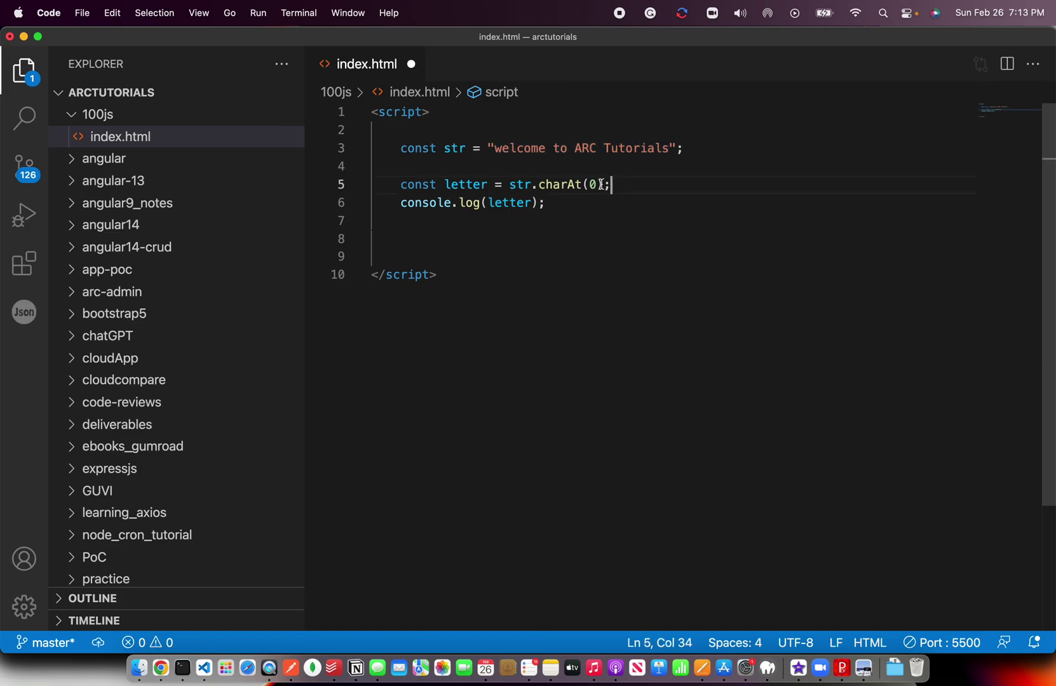
click(600, 183)
key(Right)
text(.t)
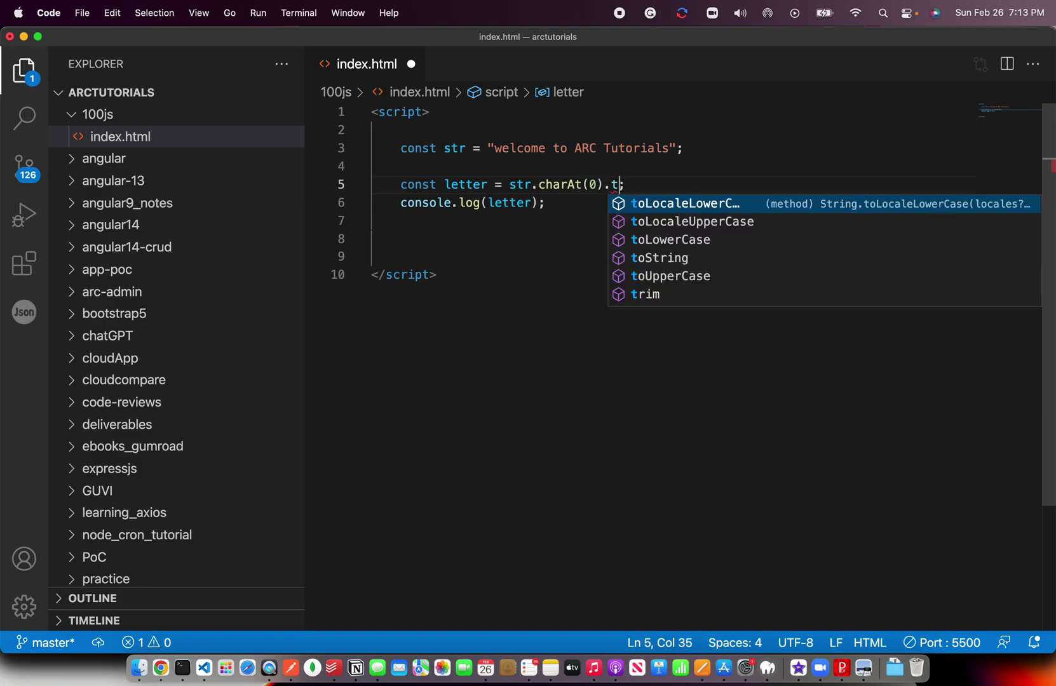
text(o)
key(Down)
key(Down)
key(Down)
key(Down)
key(Return)
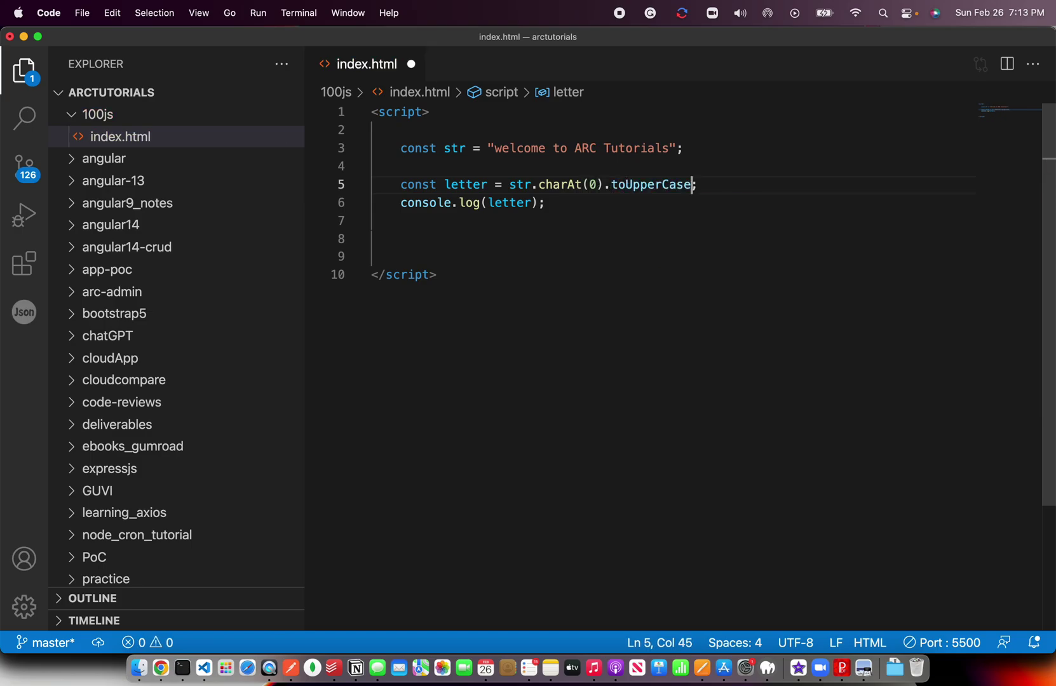
text(())
- Save and reload Chrome to see the console log W
key(super+s)
click(656, 216)
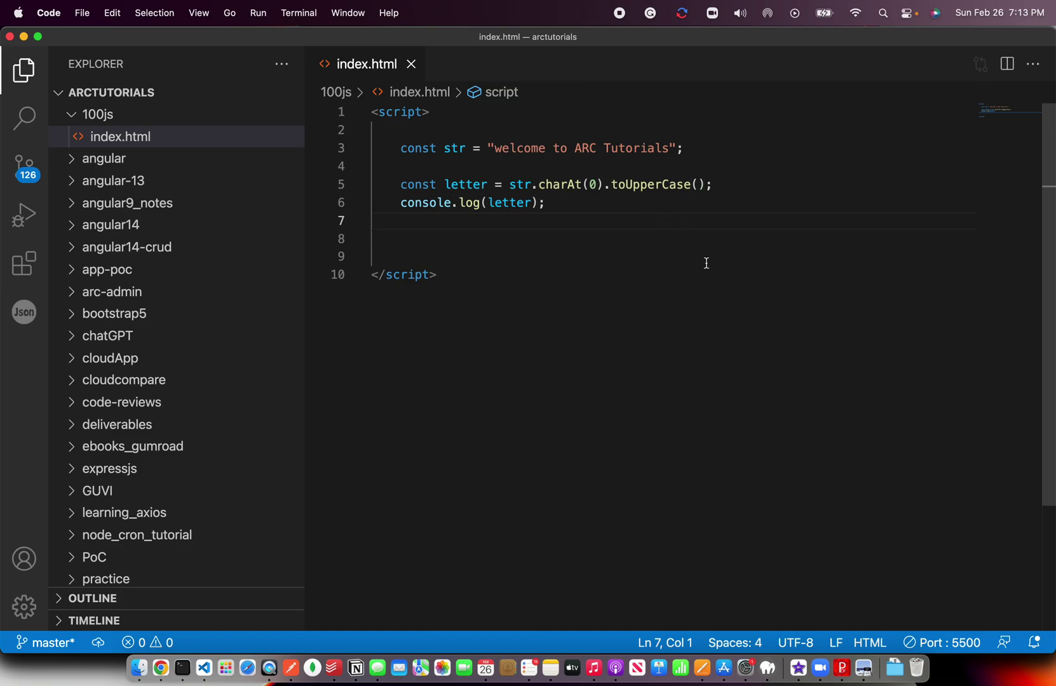
key(super+Tab)
key(super+r)
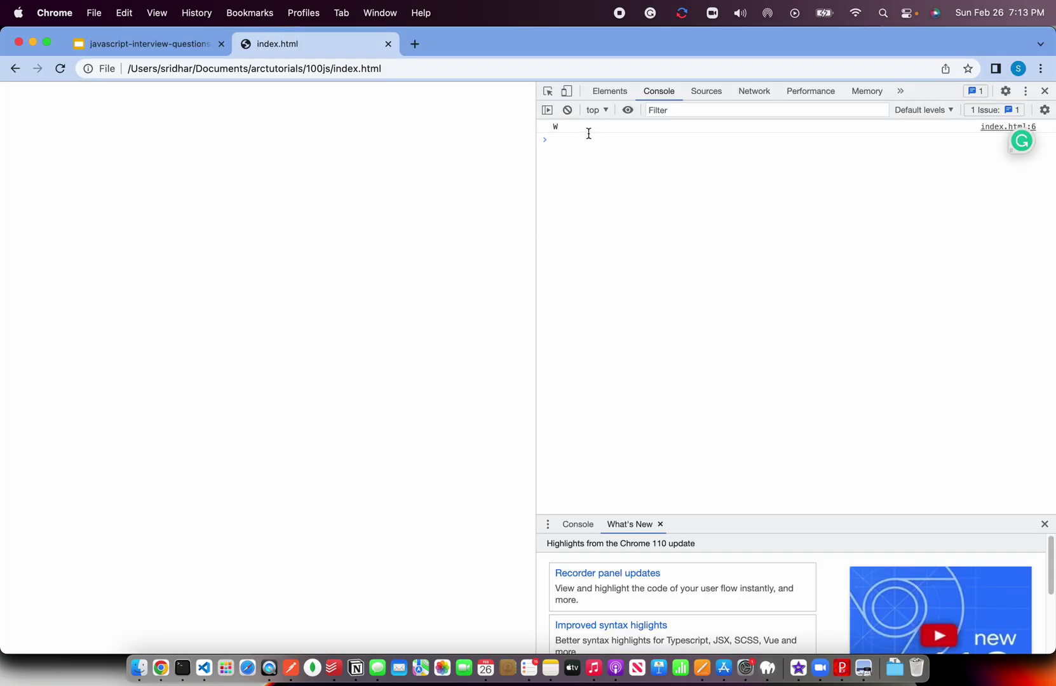
key(super+Tab)
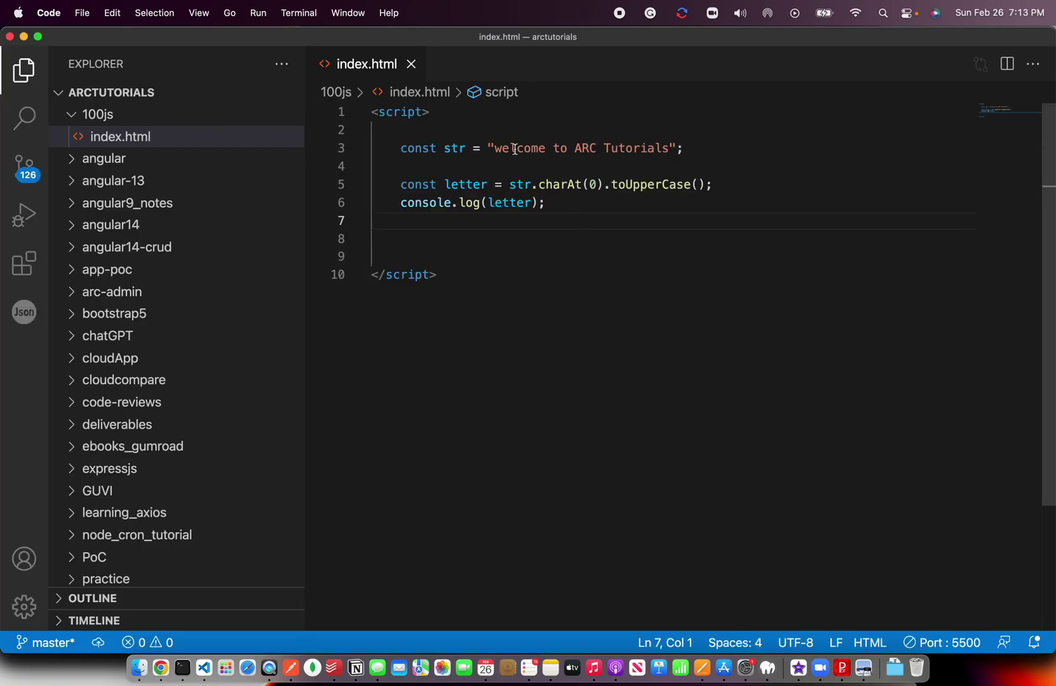
- Highlight parts of the "welcome to ARC Tutorials" string on line 3
click(491, 148)
drag(492, 148, 680, 147)
click(686, 148)
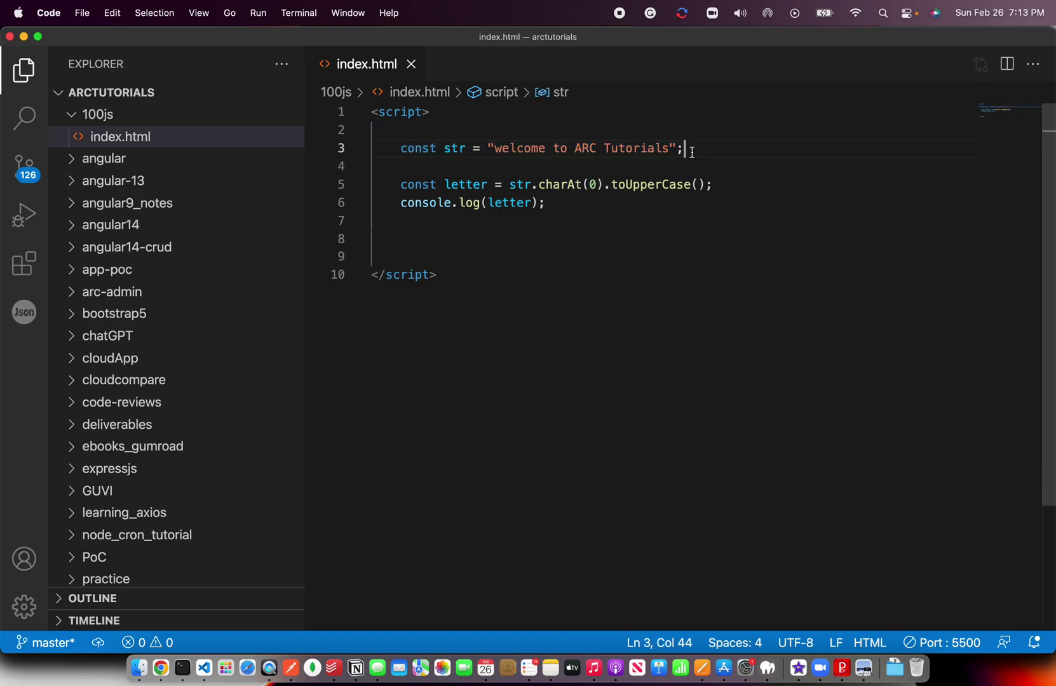
drag(500, 148, 684, 149)
click(528, 166)
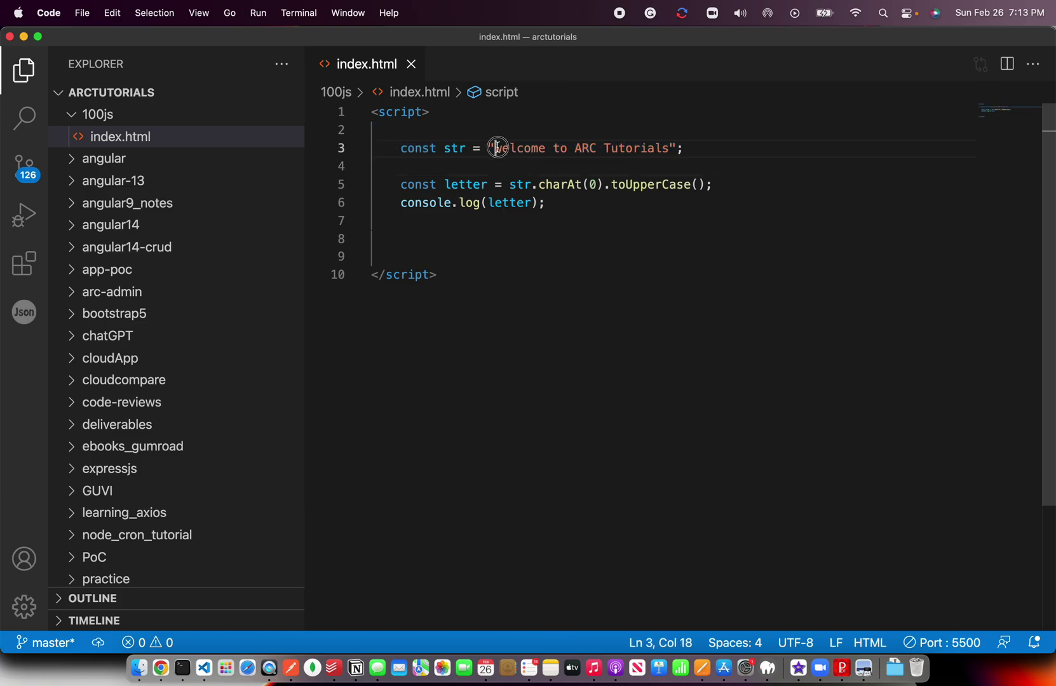
click(706, 154)
- Add const substr = str.substring(1), log letter + substr, and save
click(744, 183)
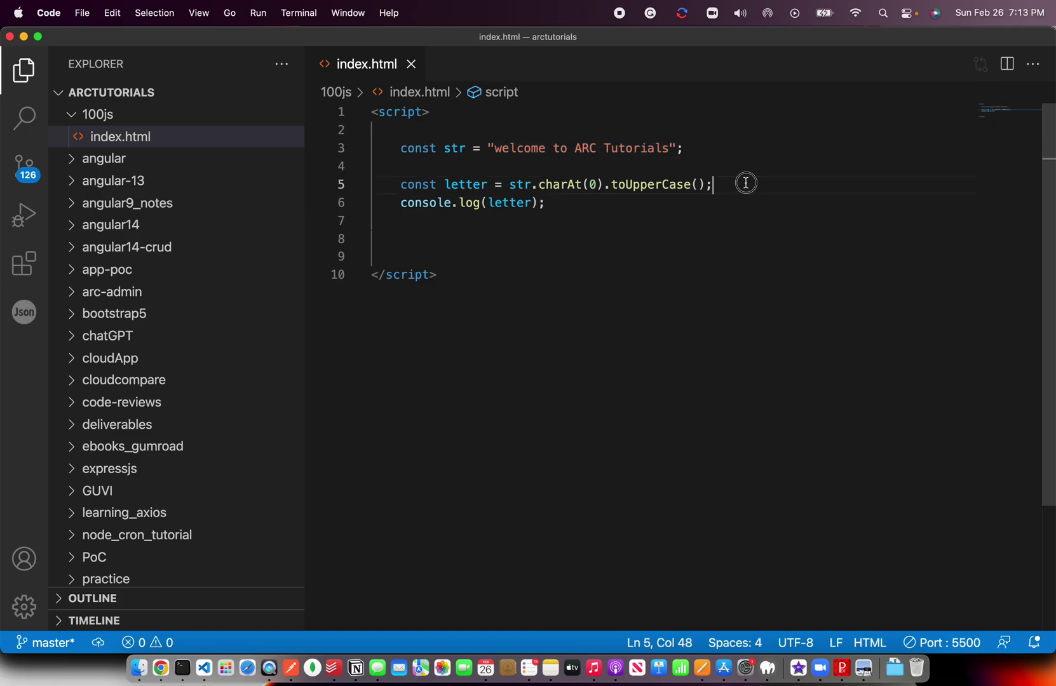
key(Return)
key(Return)
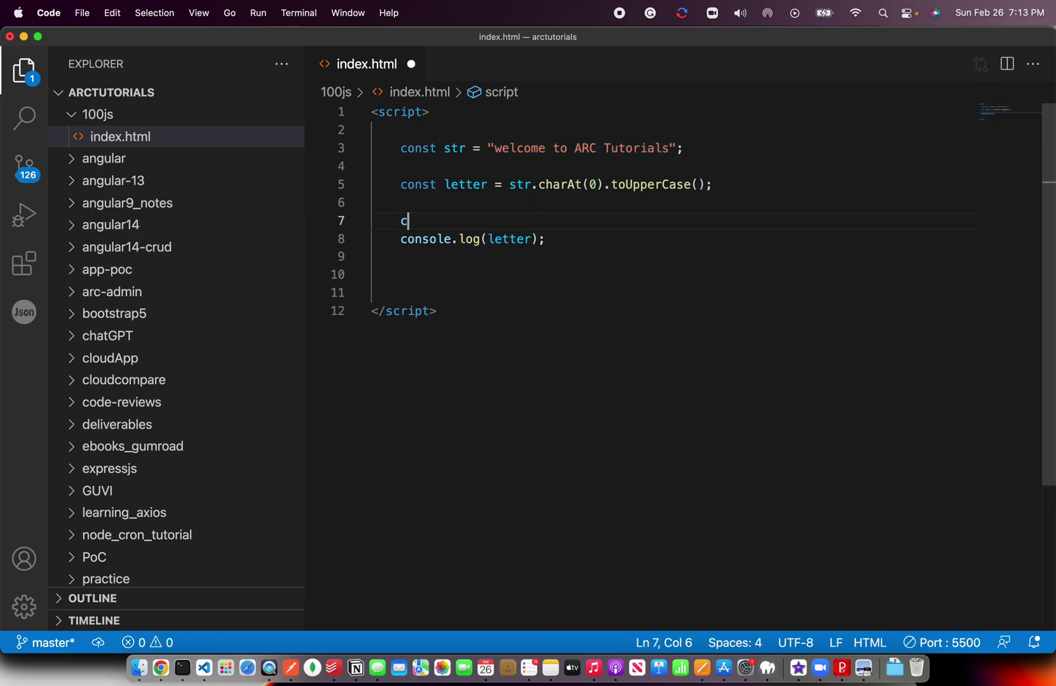
text(const st)
key(BackSpace)
key(BackSpace)
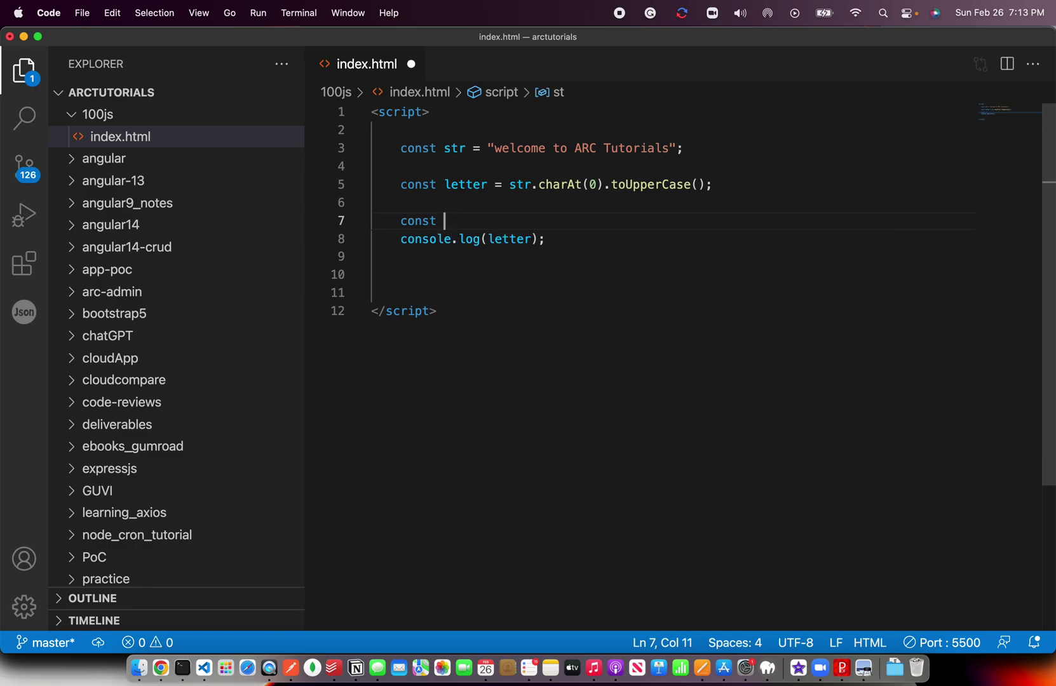
text(substr =)
key(BackSpace)
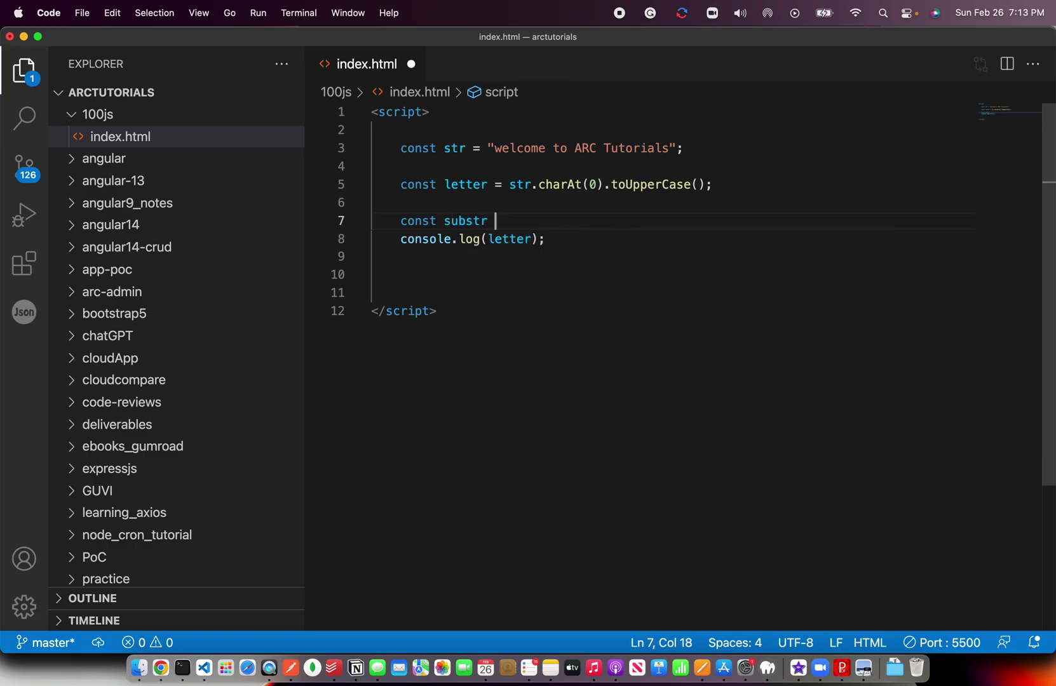
text(= str.su)
key(Return)
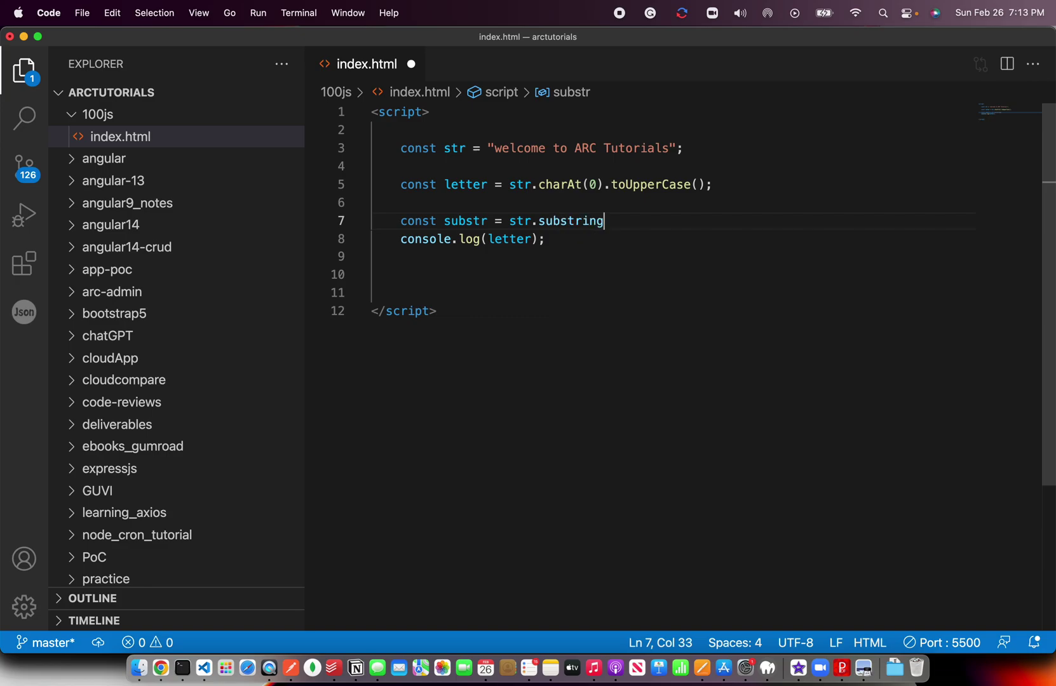
text((1);)
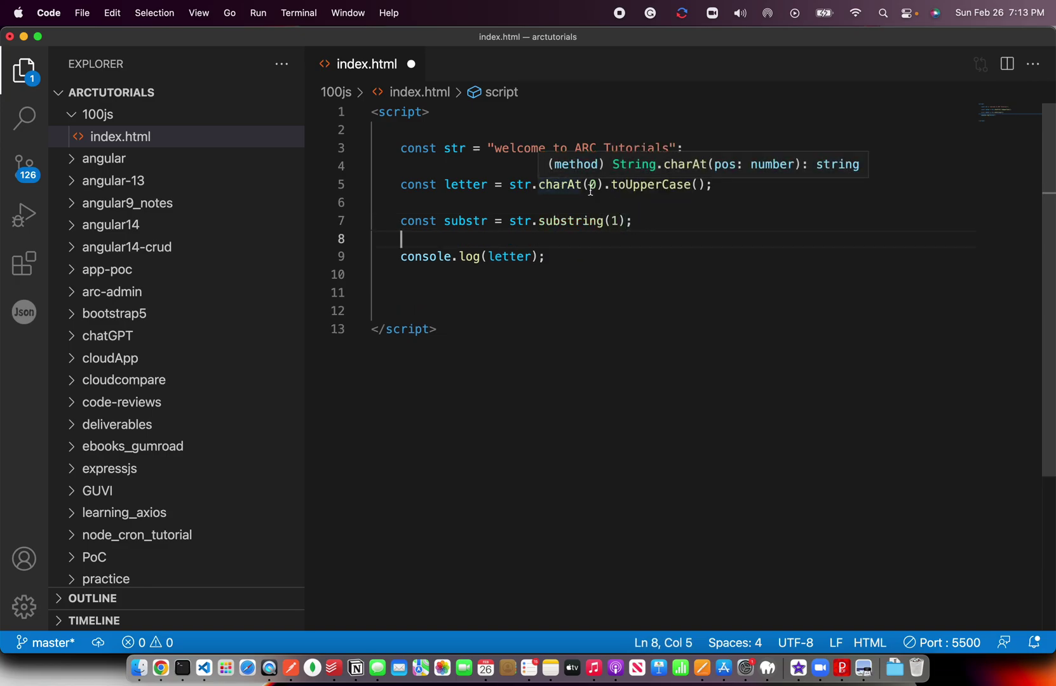
click(645, 222)
key(Return)
key(Return)
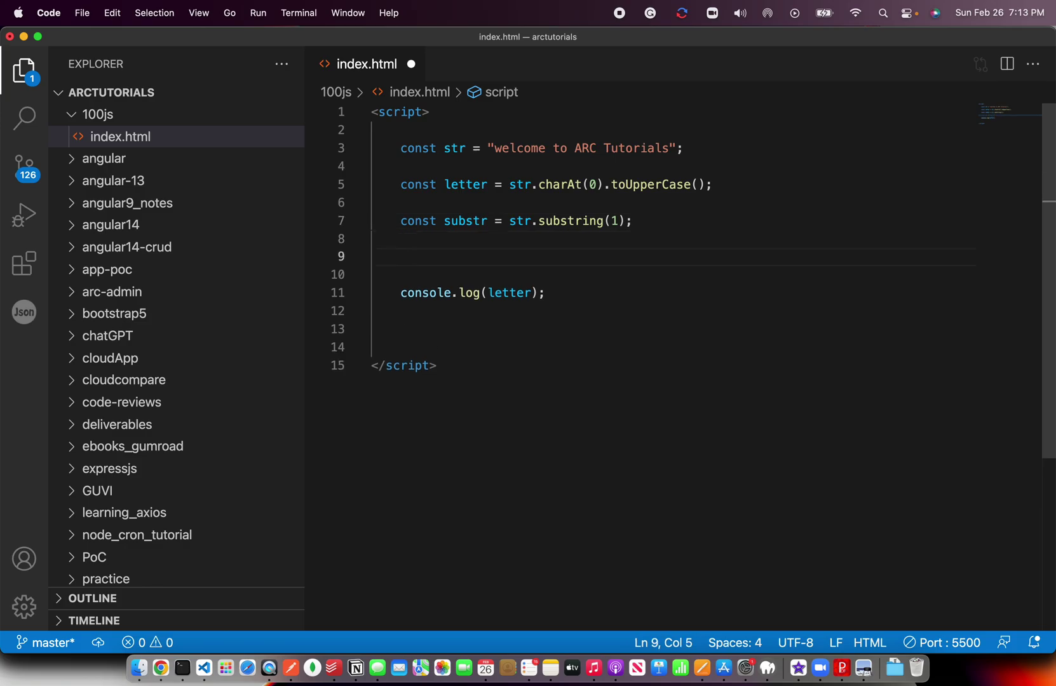
text(console.log()
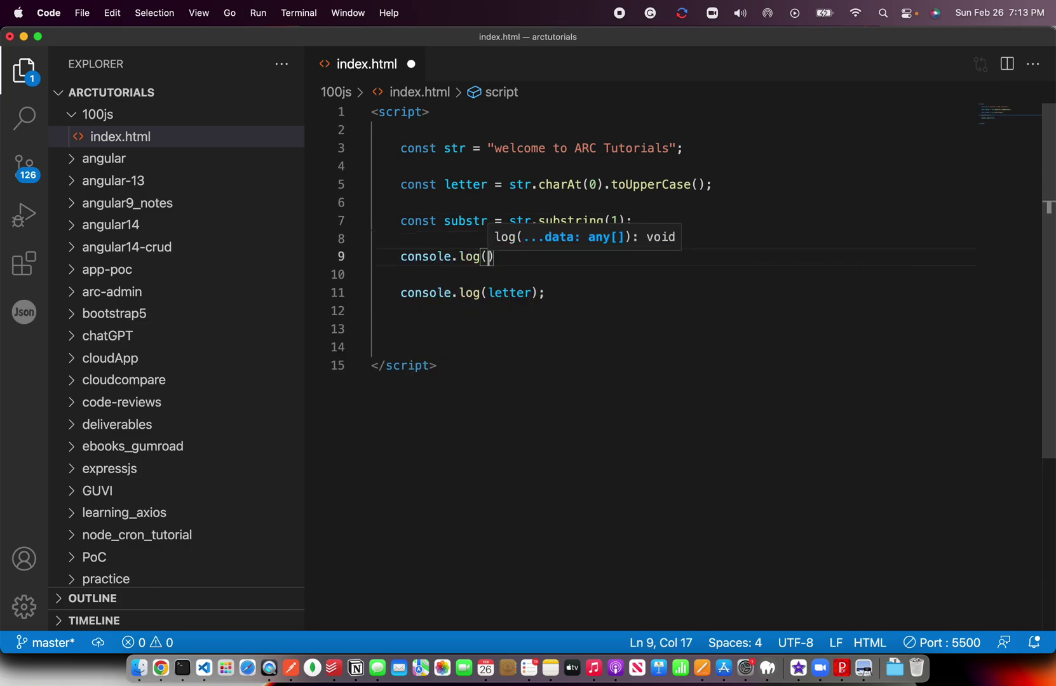
text(let)
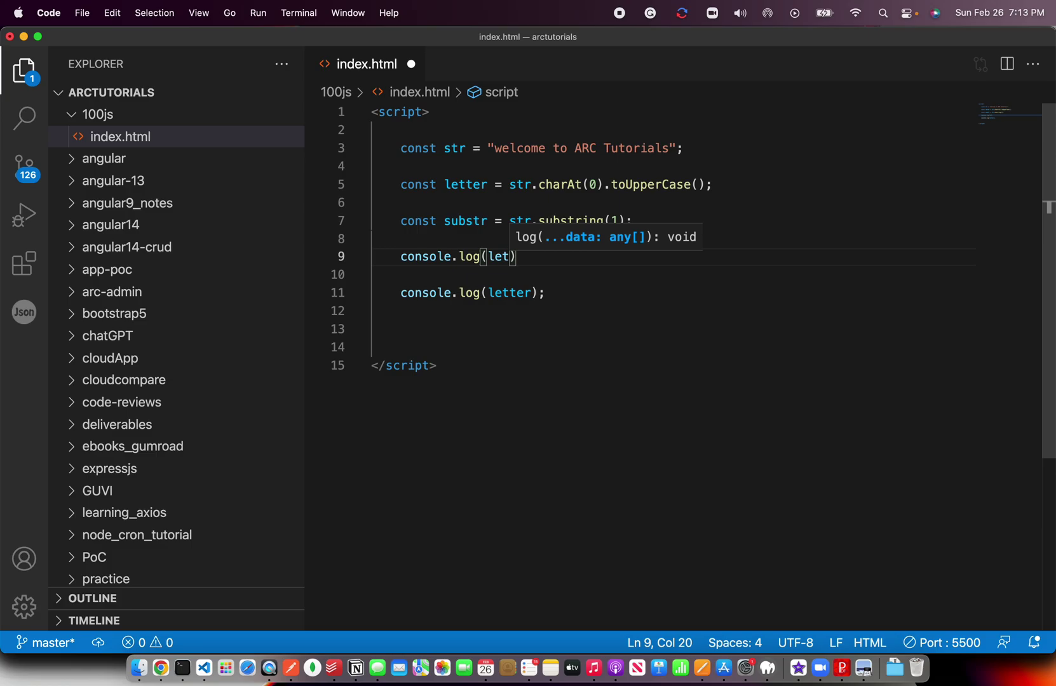
text(ter + )
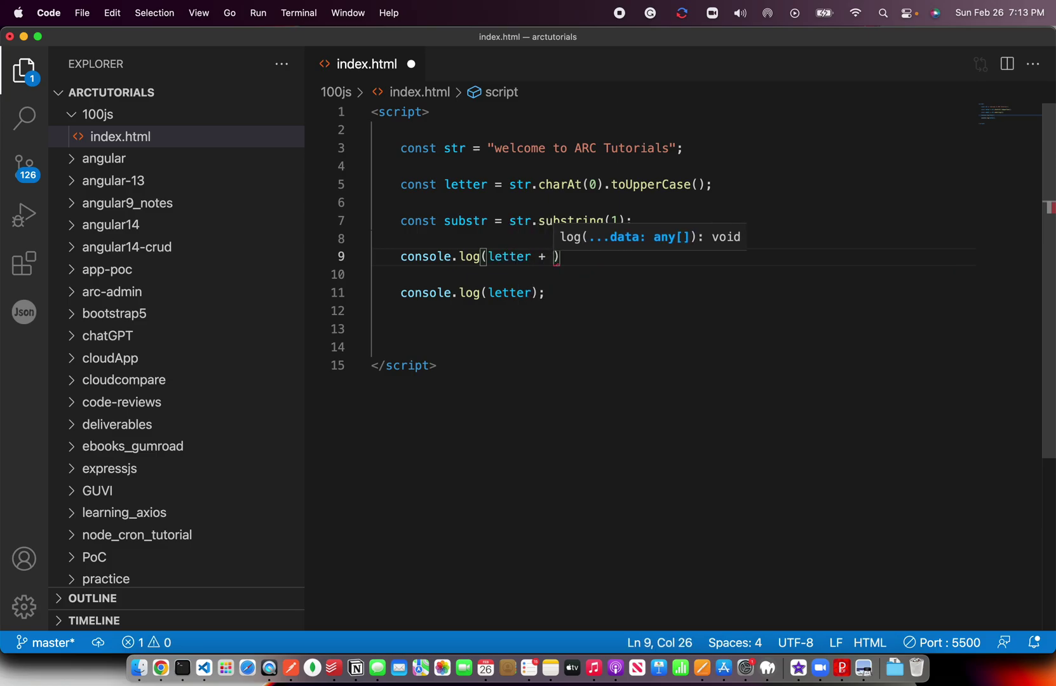
text(substr);)
key(super+s)
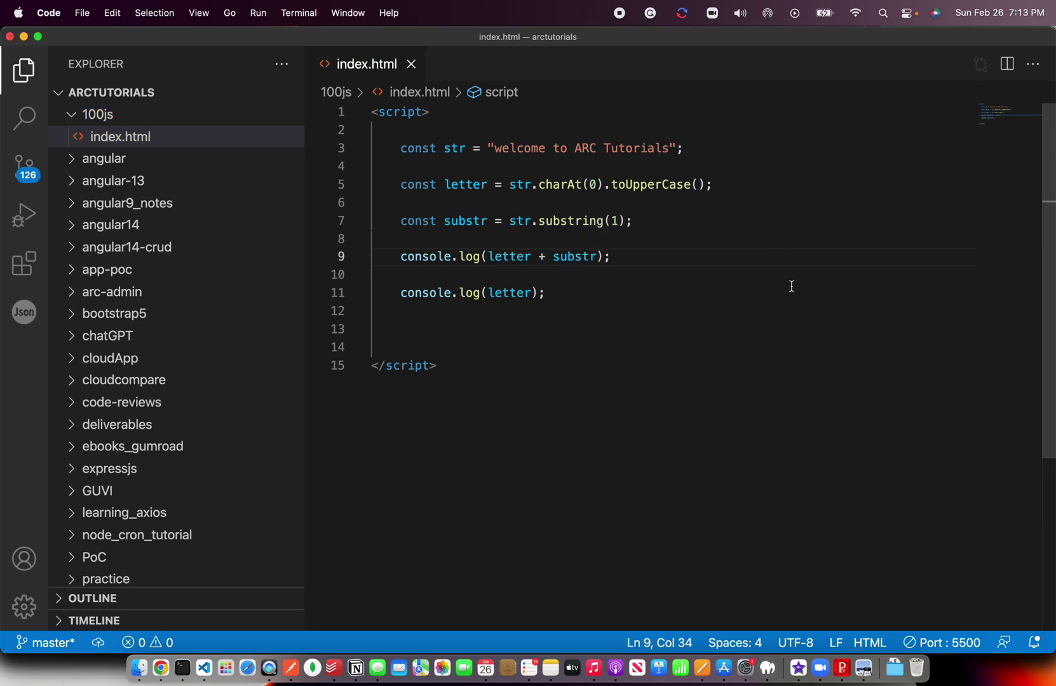
- Reload Chrome and highlight the console output "Welcome to ARC Tutorials"
key(super+Tab)
click(486, 65)
key(Return)
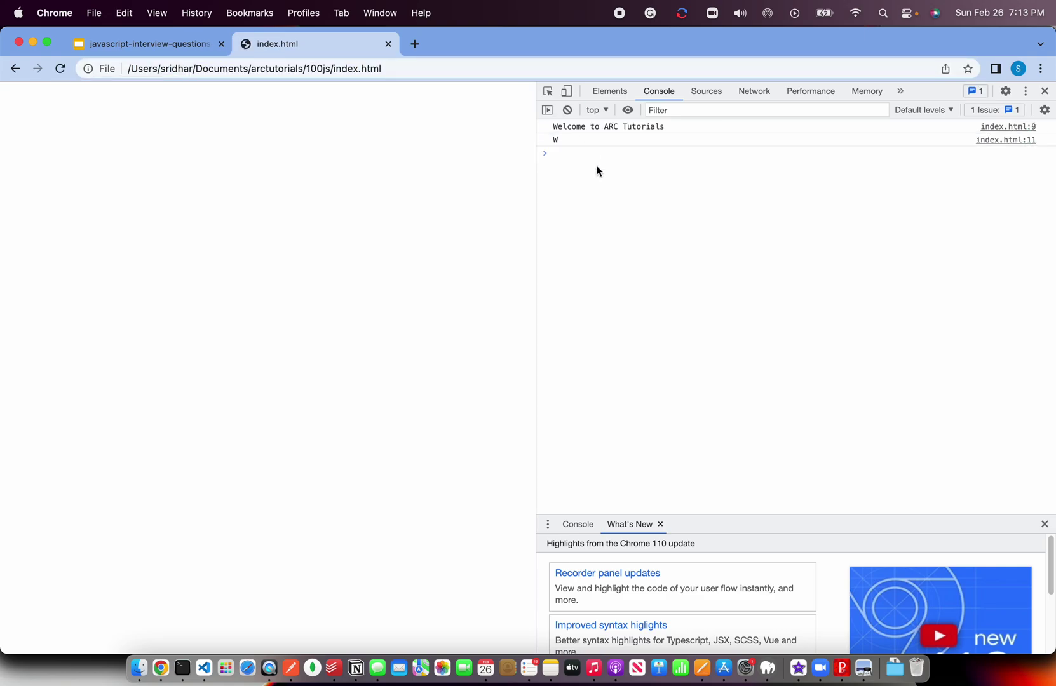
click(683, 123)
click(650, 172)
drag(568, 126, 694, 129)
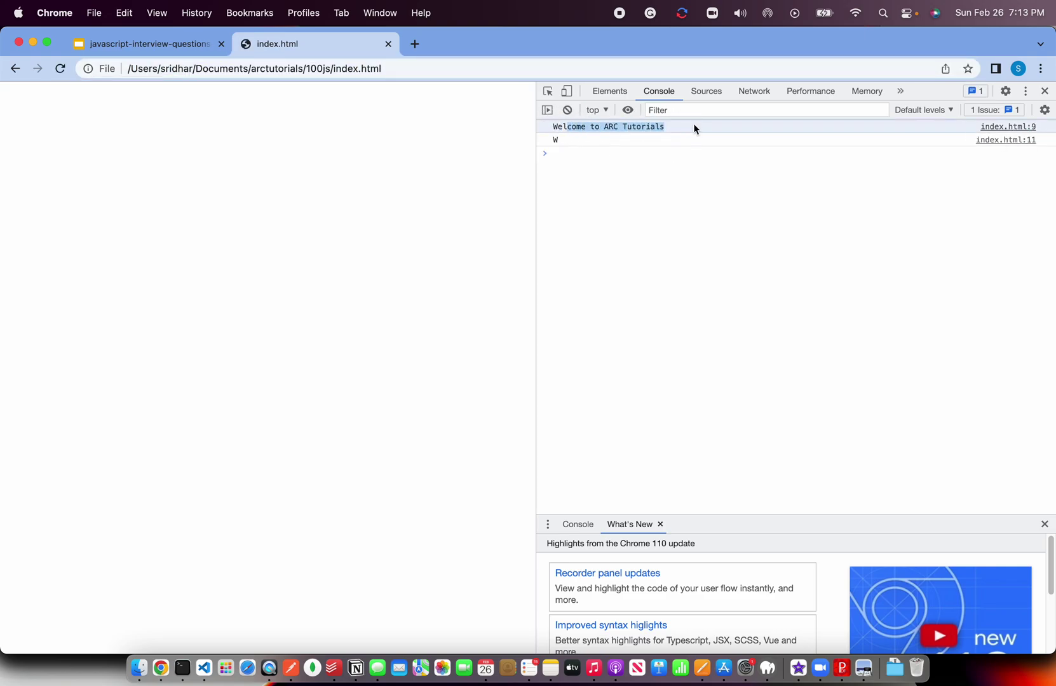
click(642, 173)
key(super+Tab)
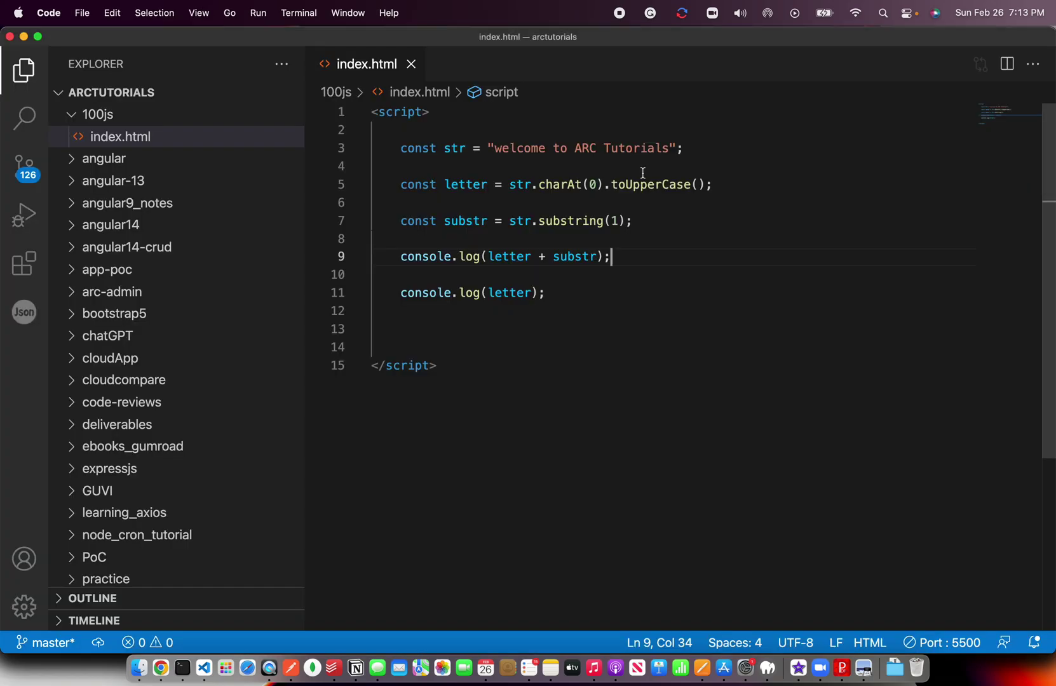
- Delete the extra trailing empty lines and save index.html
double_click(575, 184)
click(660, 218)
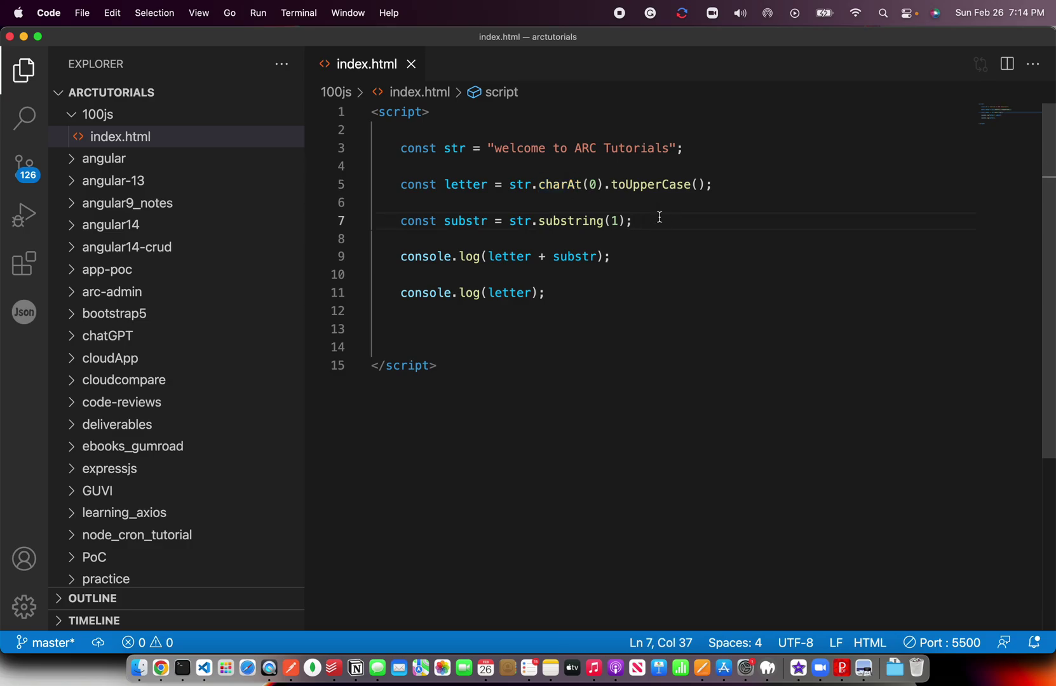
click(559, 332)
key(BackSpace)
key(BackSpace)
key(super+s)
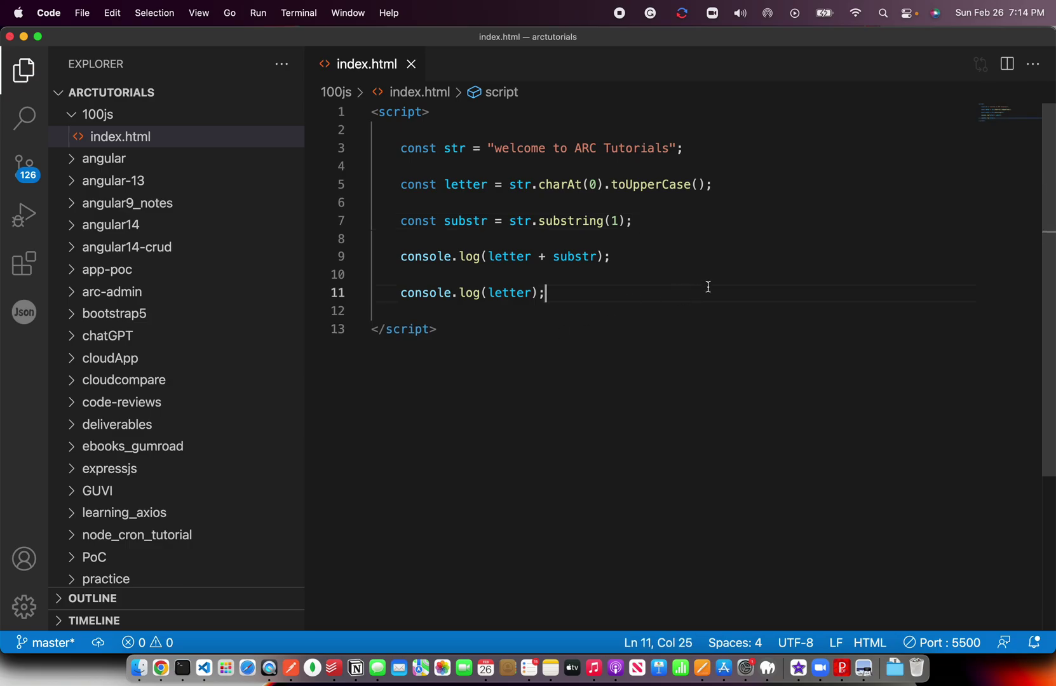
- Point out charAt, toUpperCase and substring by selecting each word
click(729, 277)
double_click(576, 184)
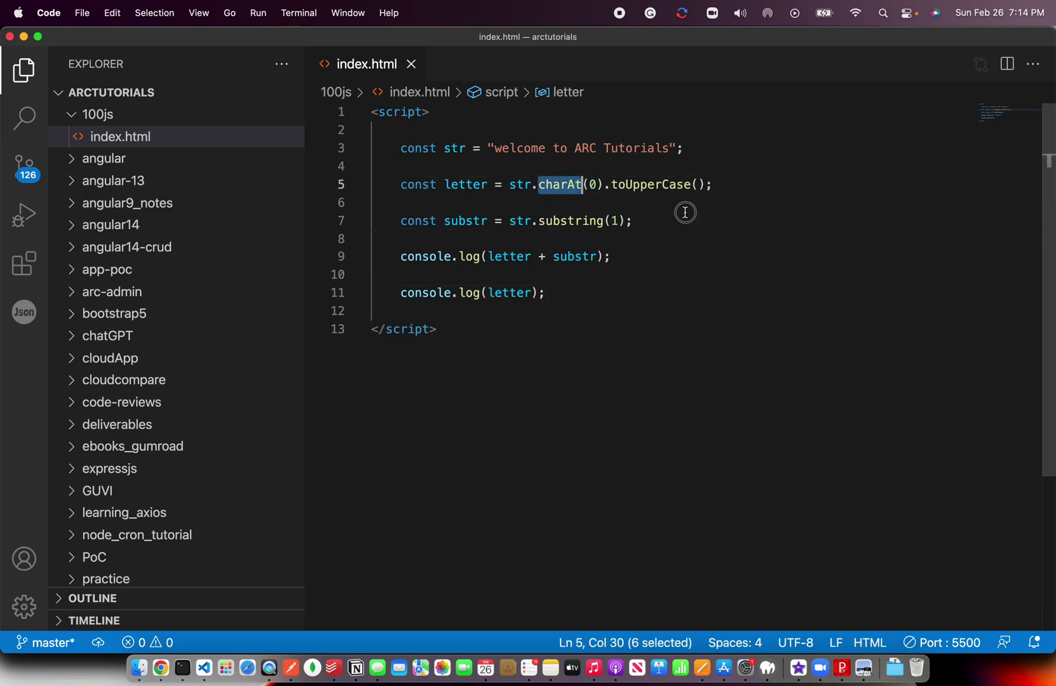
click(686, 213)
double_click(560, 184)
click(719, 222)
double_click(660, 184)
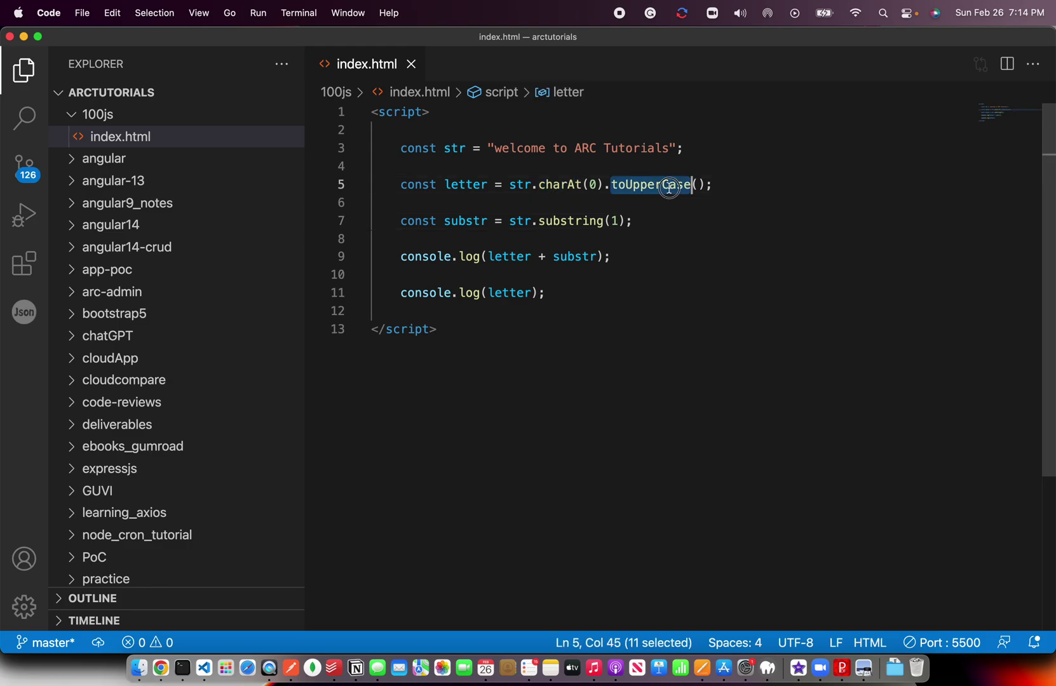
double_click(570, 220)
click(733, 225)
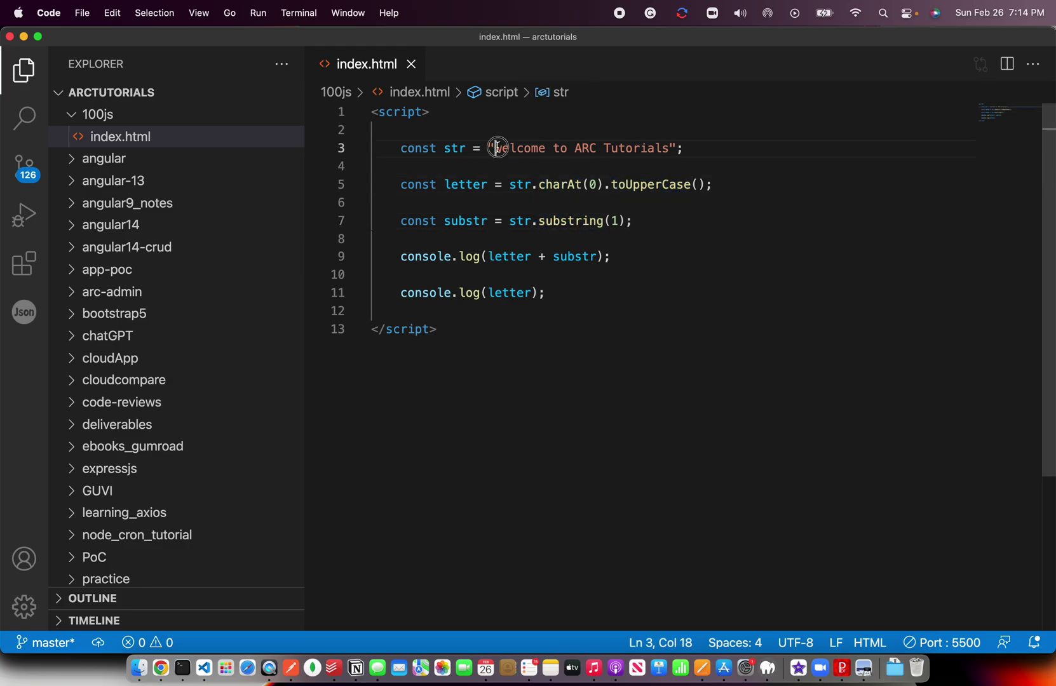
- Change 'welcome' to 'wELCOME' and chain .toLowerCase() onto str.substring(1)
drag(495, 147, 547, 148)
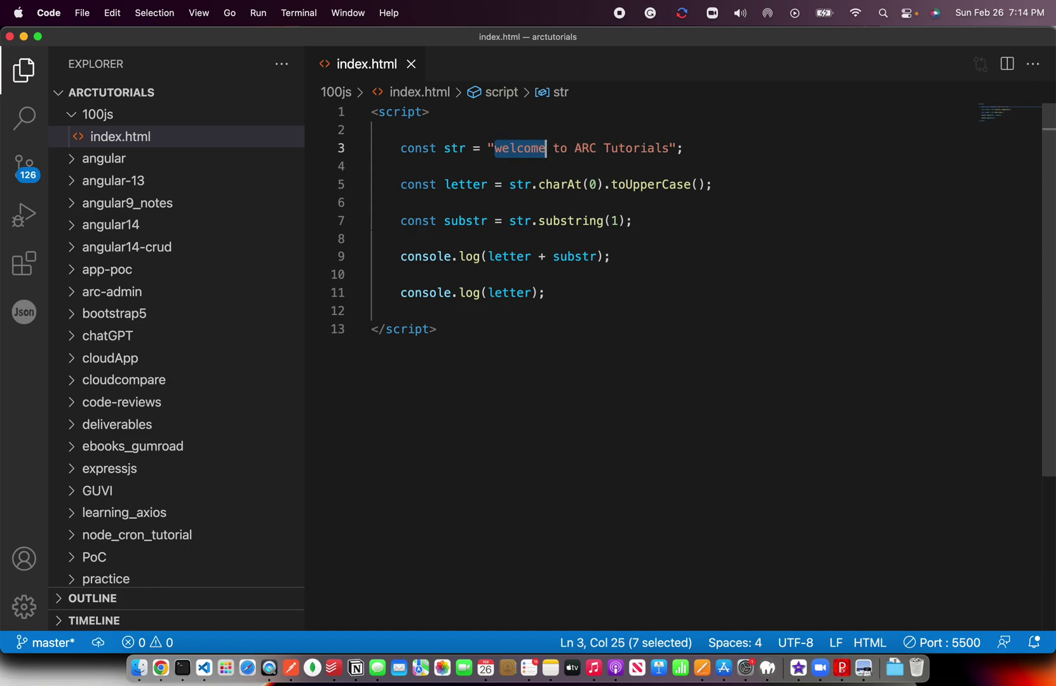
text(wEL)
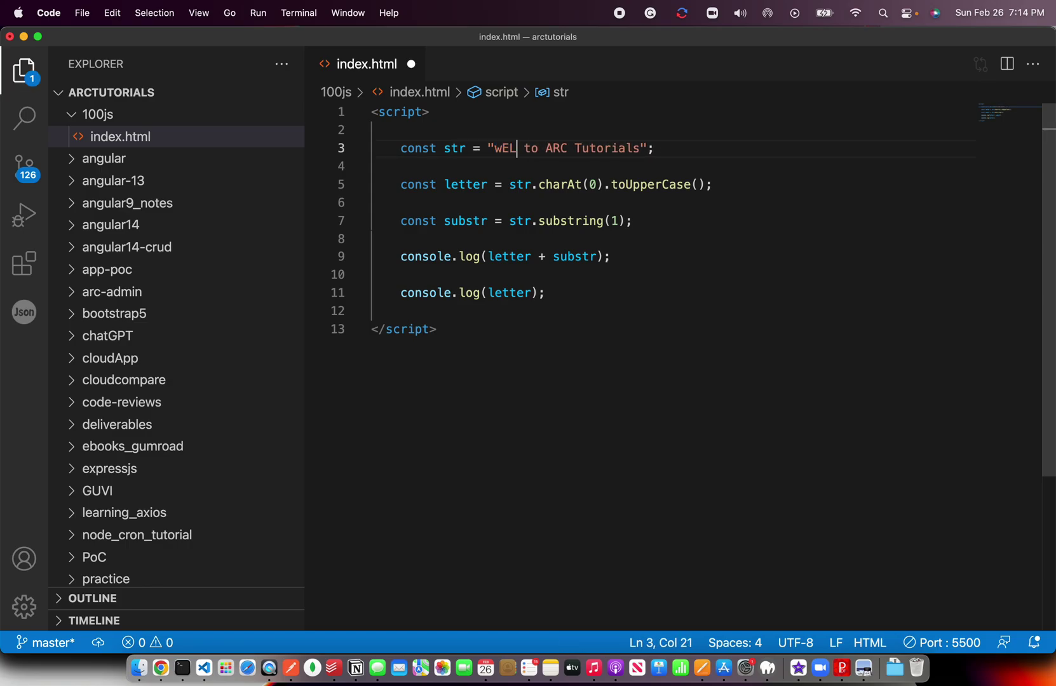
text(COME)
click(646, 207)
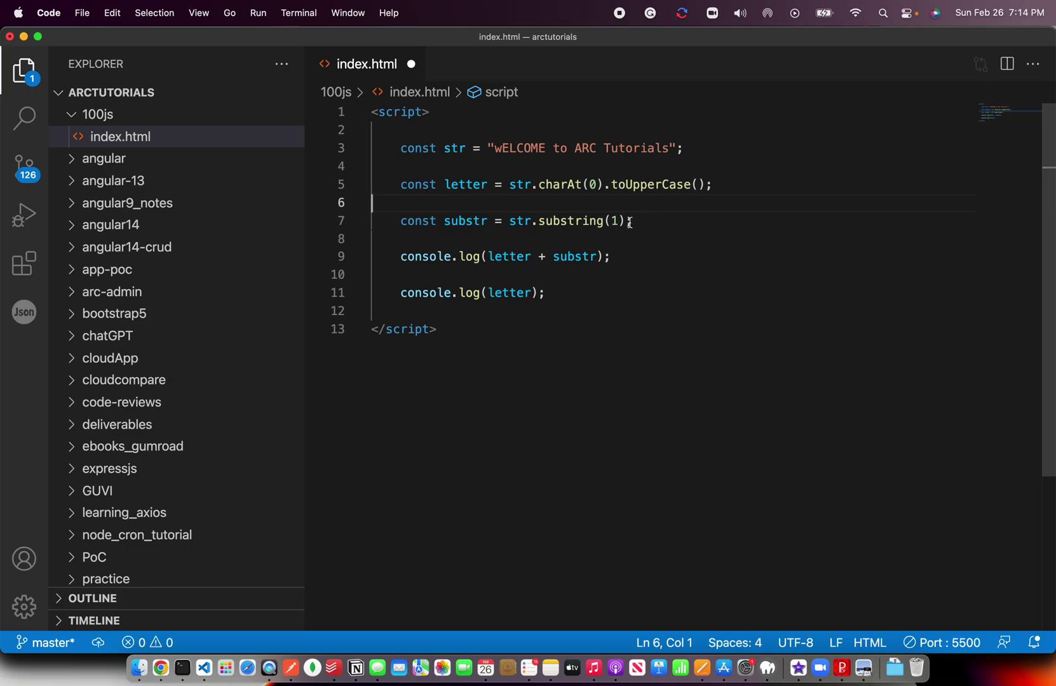
click(633, 220)
text(.tolo)
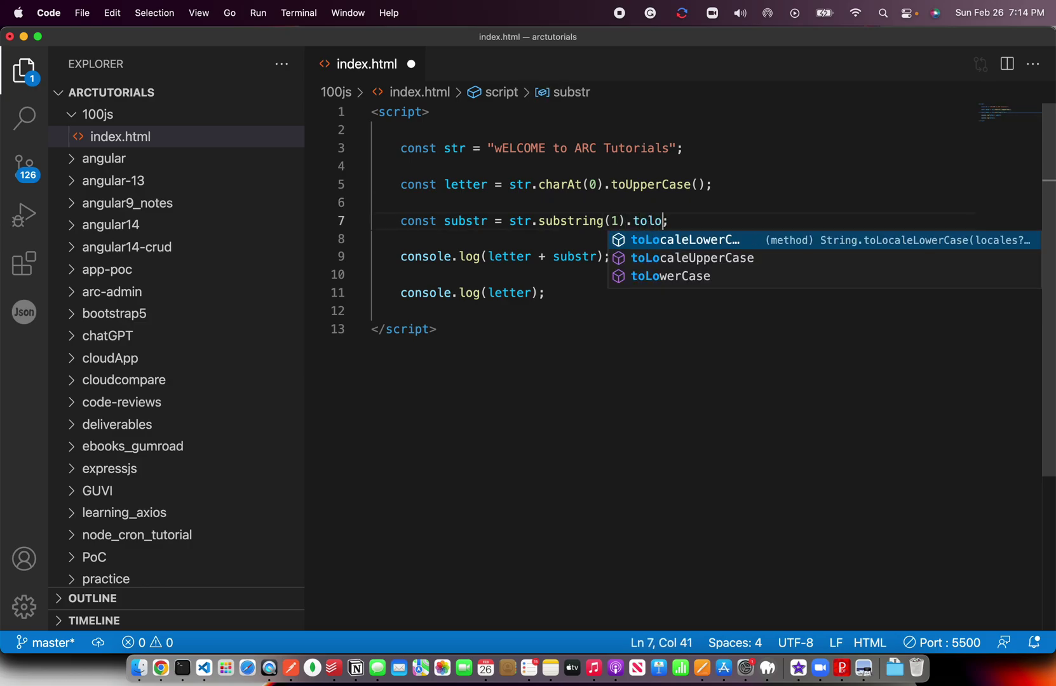
text(w)
key(Return)
text(())
- Save index.html and bring up the index.html page in Chrome
key(super+s)
click(669, 272)
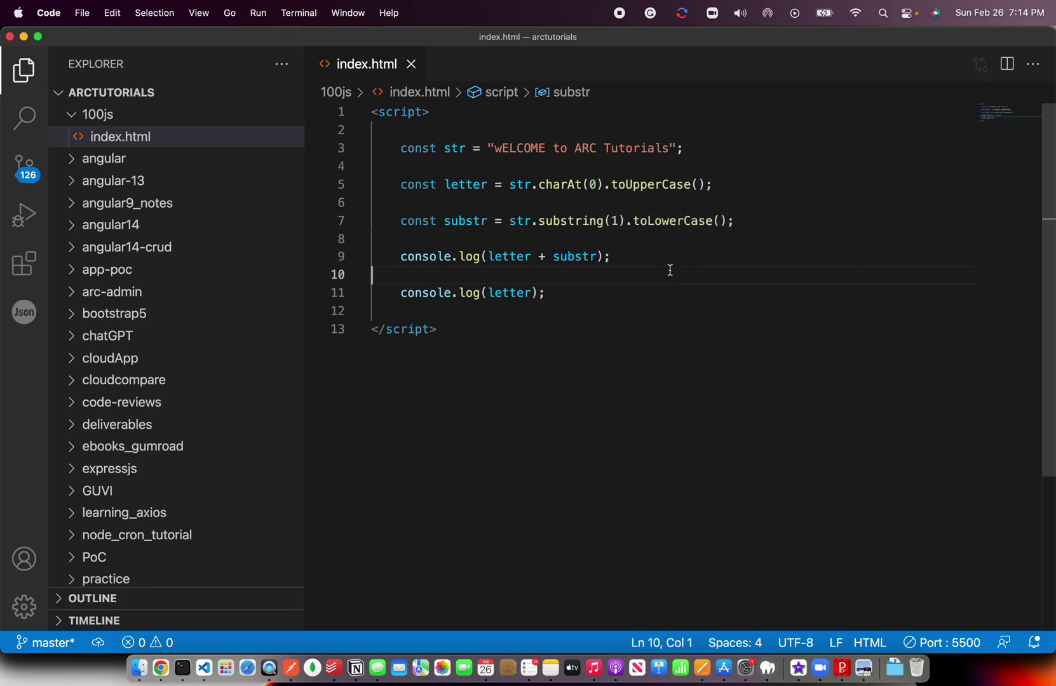
key(super+Tab)
click(478, 66)
- Reload the page so the console prints "Welcome to arc tutorials"
key(Return)
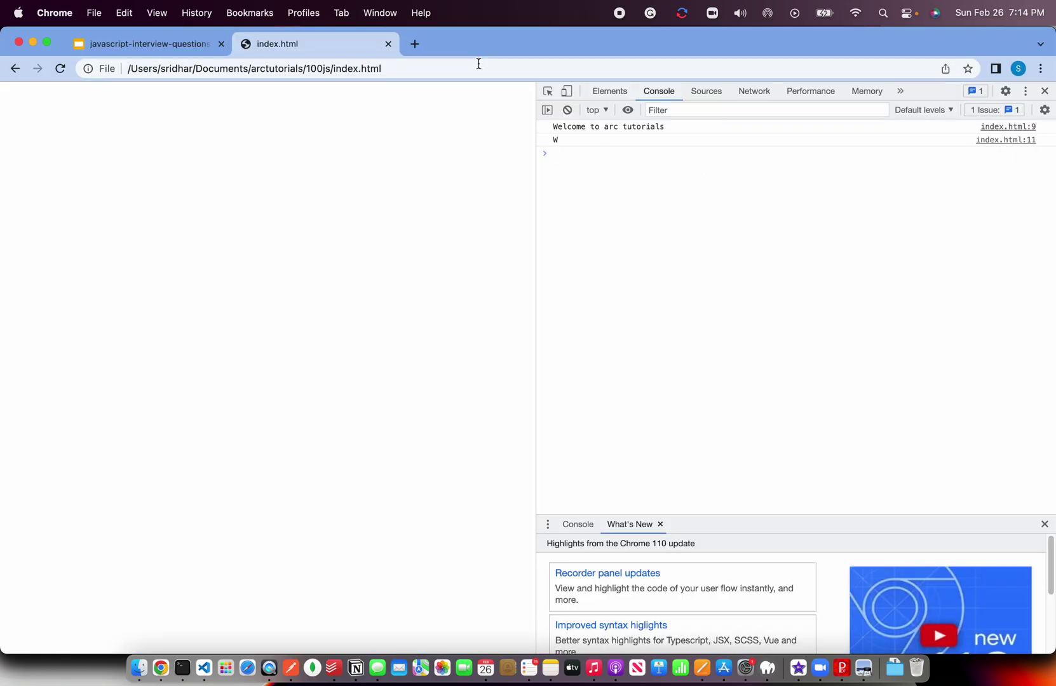
click(673, 207)
key(super+Tab)
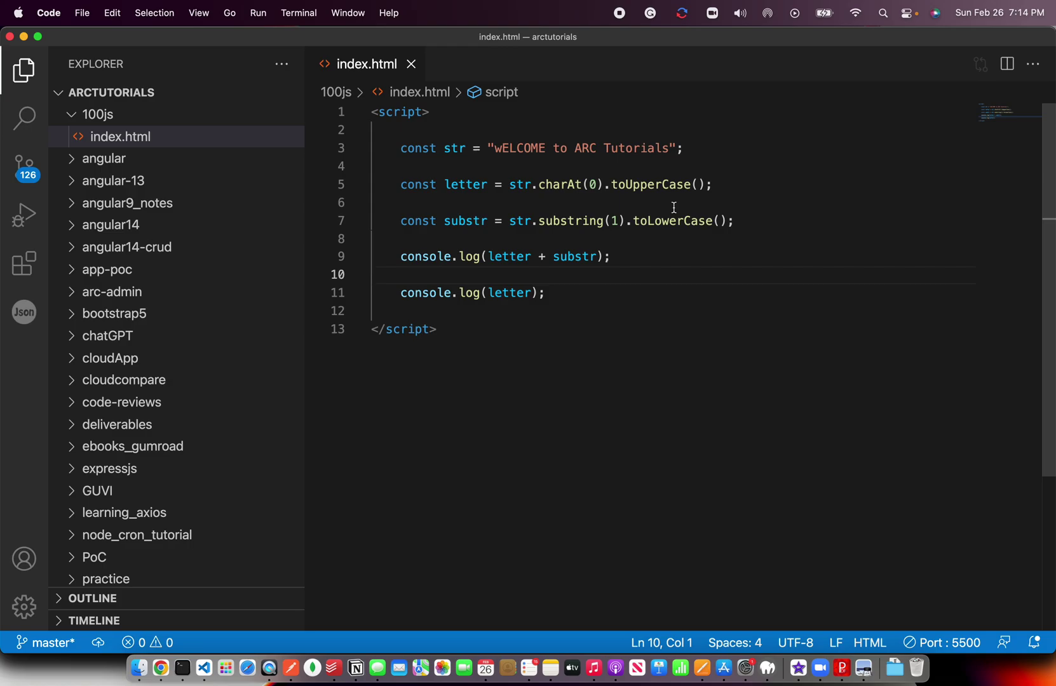
- Go from VS Code back to the javascript-interview-questions slides in Chrome
click(744, 259)
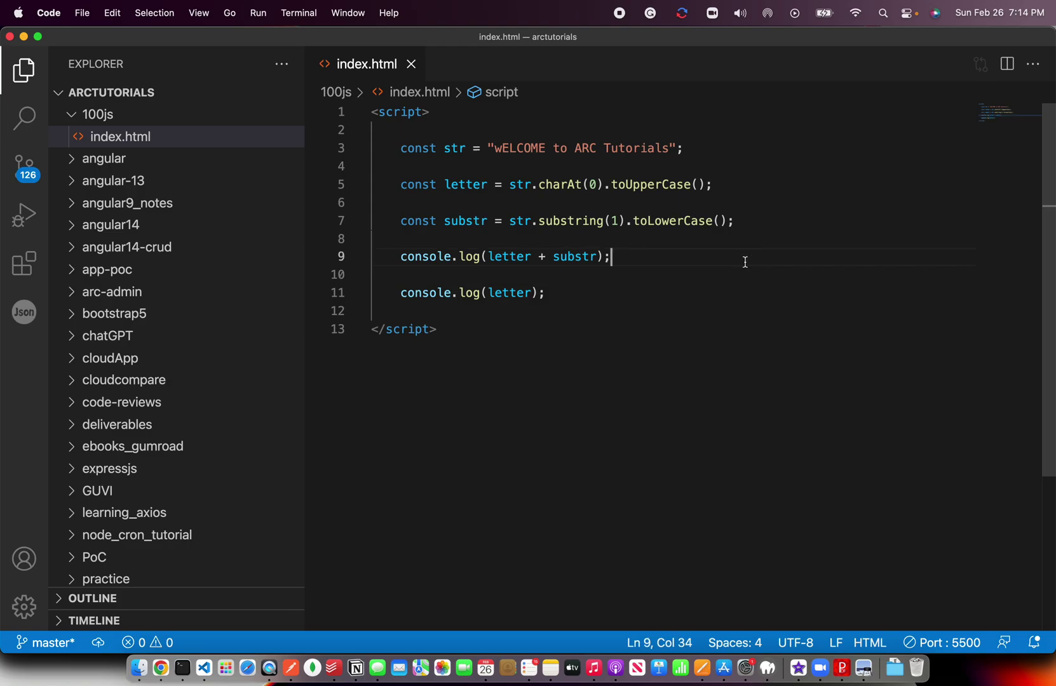
click(161, 668)
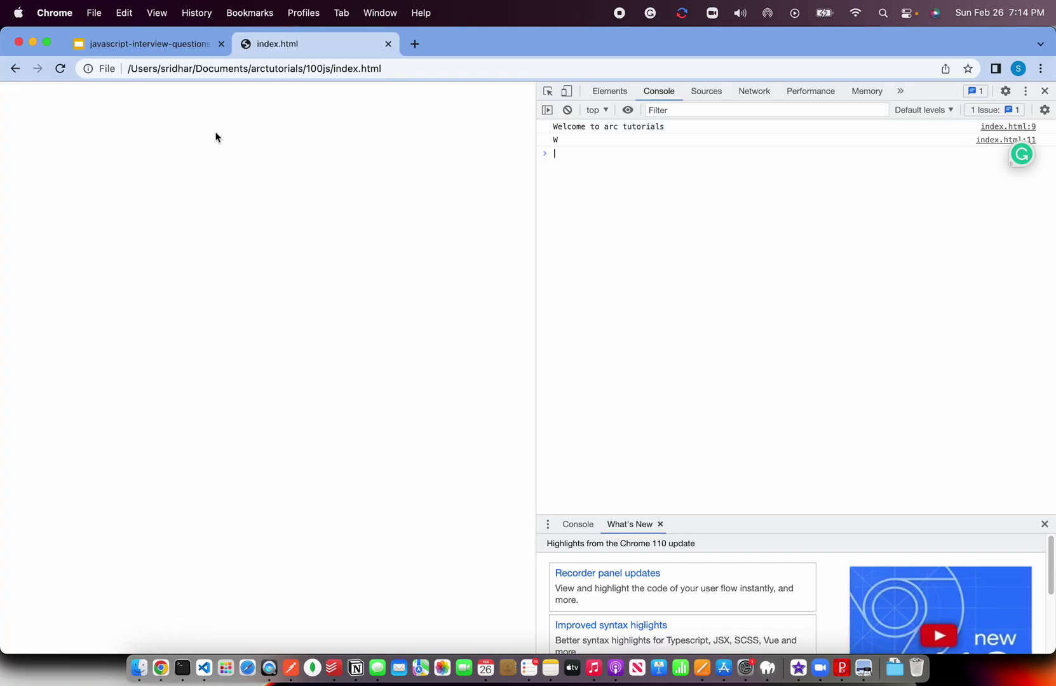
click(177, 46)
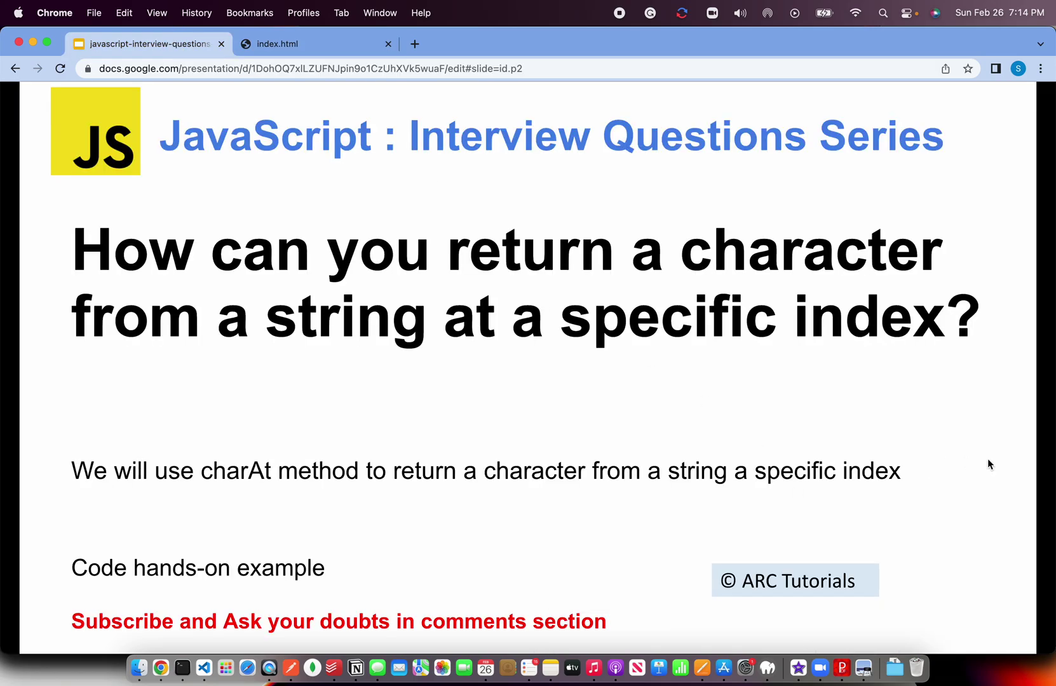